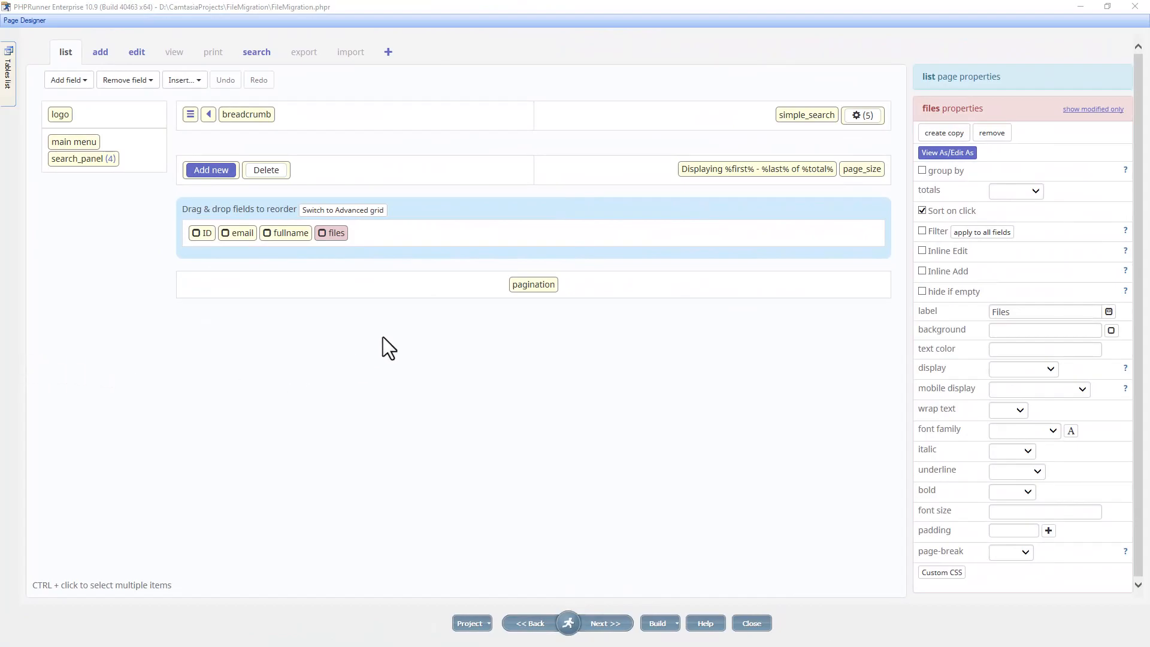
# - In the files field's Edit as settings, save uploaded files to Google Drive instead of Disk
pyautogui.doubleClick(335, 236)
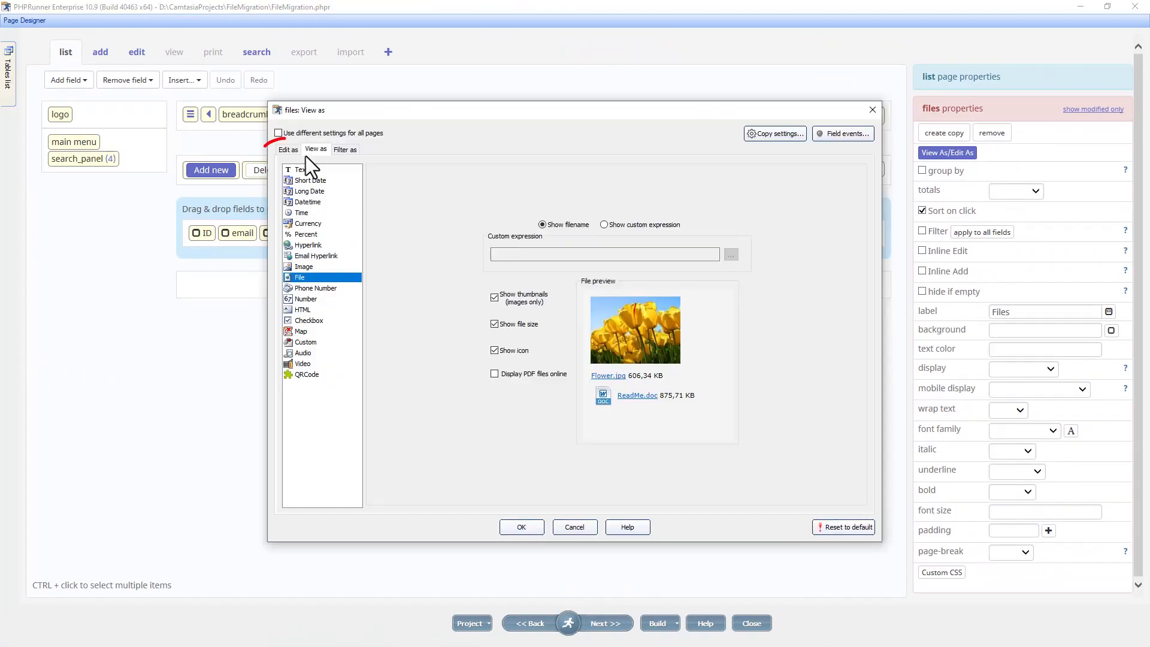
pyautogui.click(288, 149)
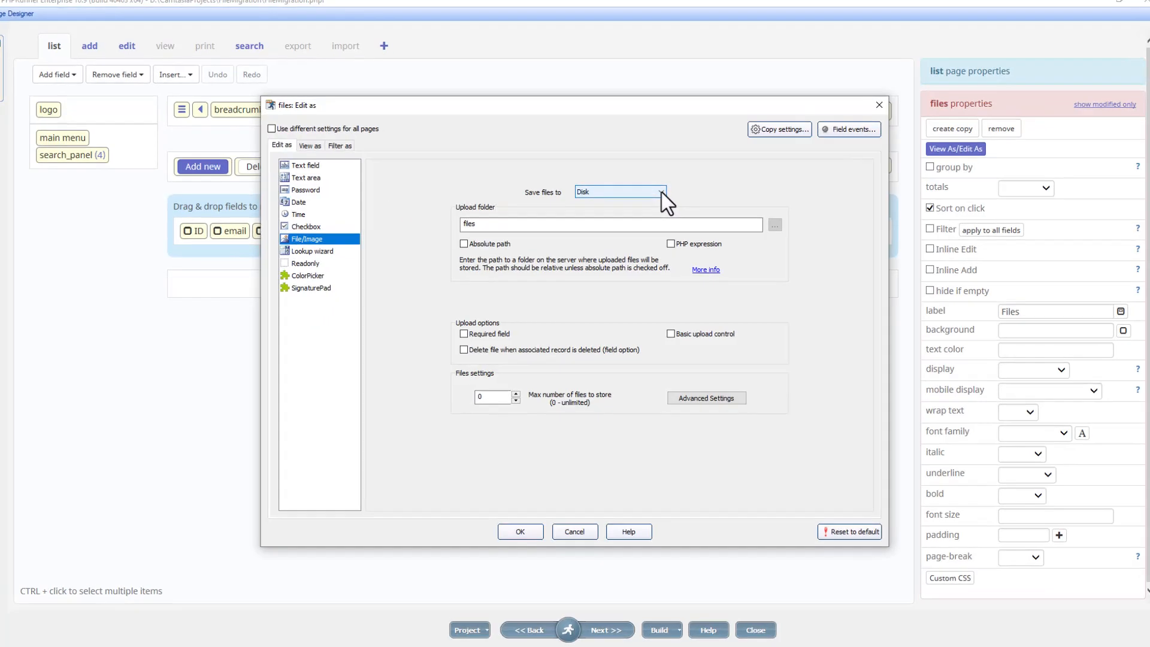
pyautogui.click(658, 194)
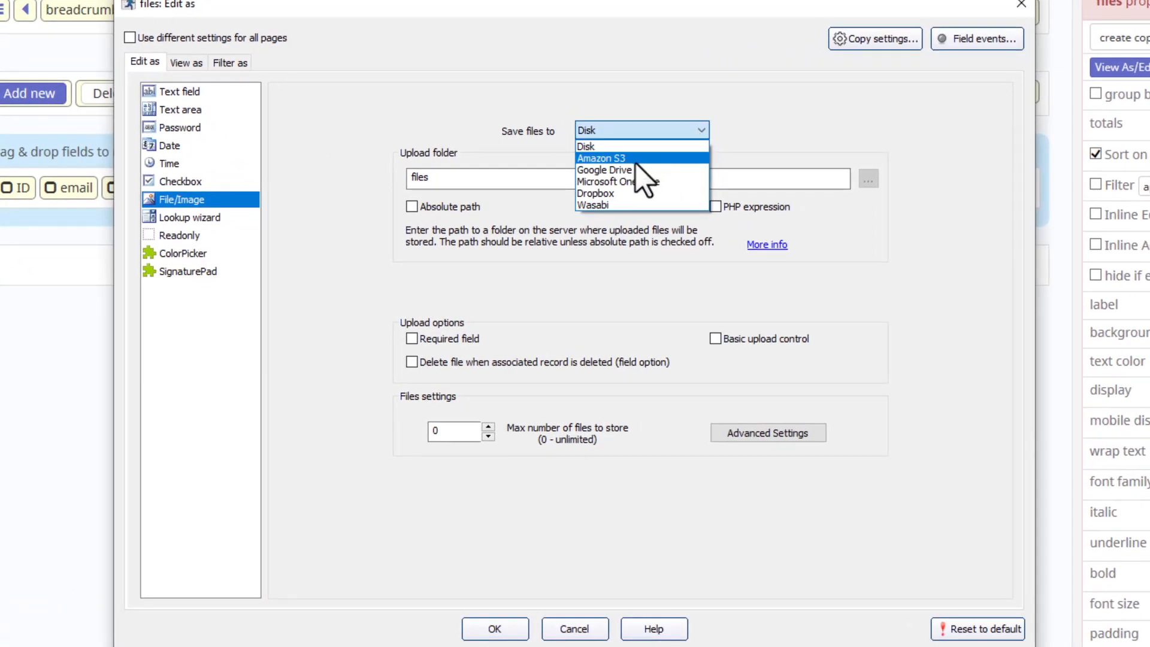
pyautogui.click(627, 170)
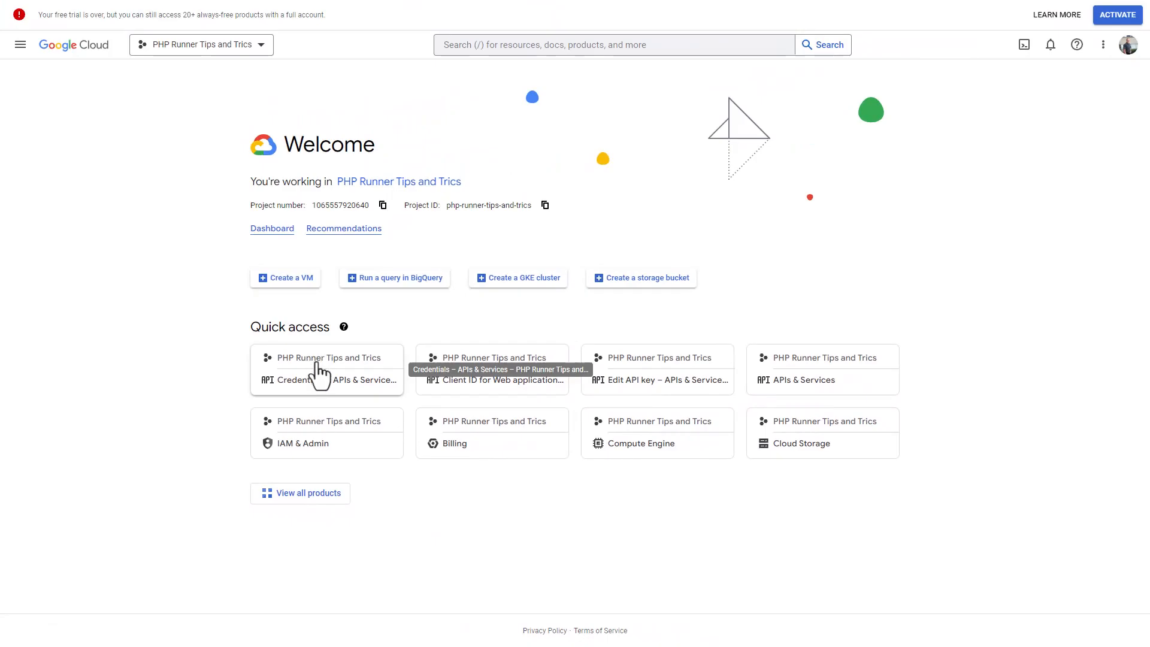
# - From Credentials, open the PHP Runner Tips and Trics OAuth 2.0 web client
pyautogui.click(319, 376)
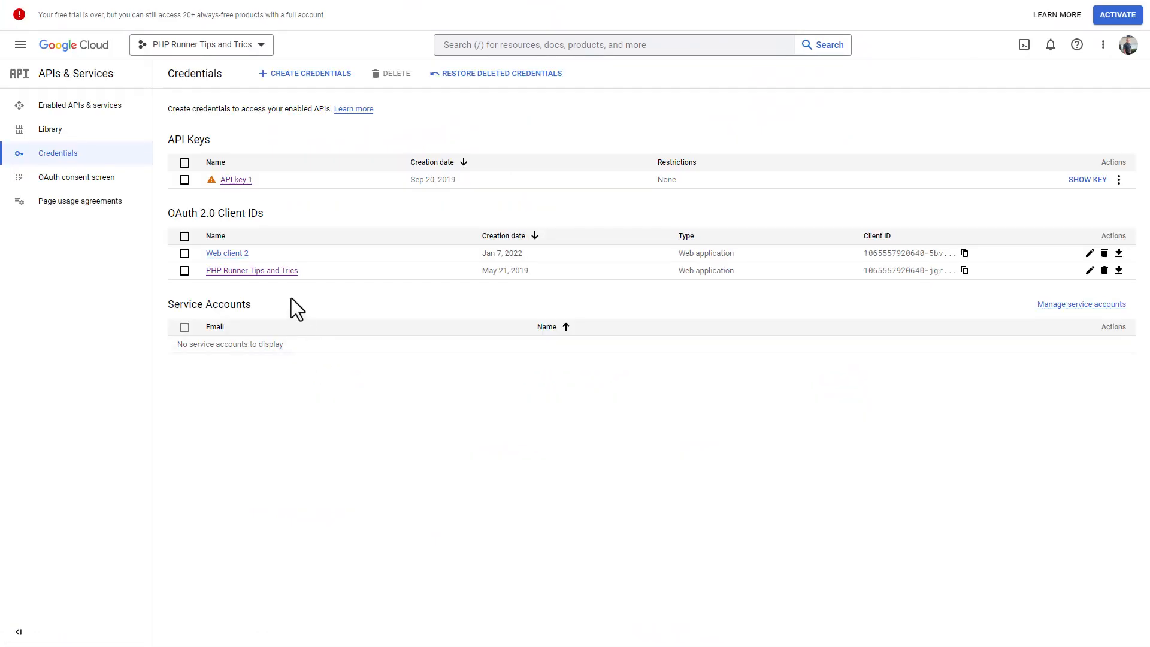
pyautogui.click(271, 274)
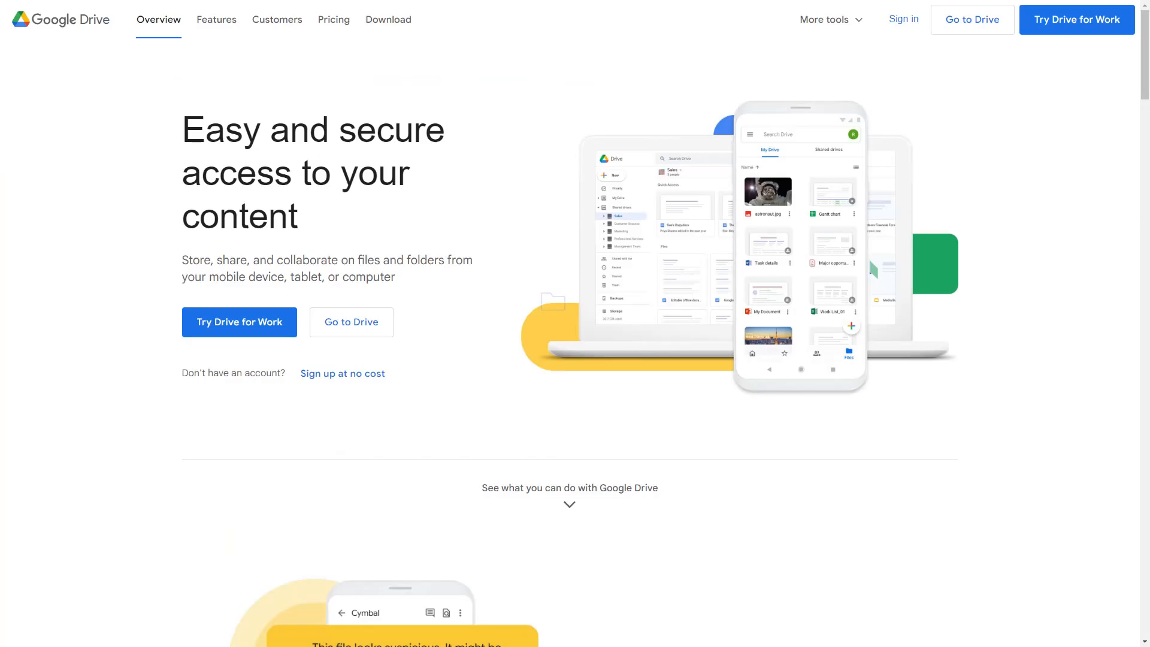
# - Go to Google Drive and open the invoices folder
pyautogui.click(355, 322)
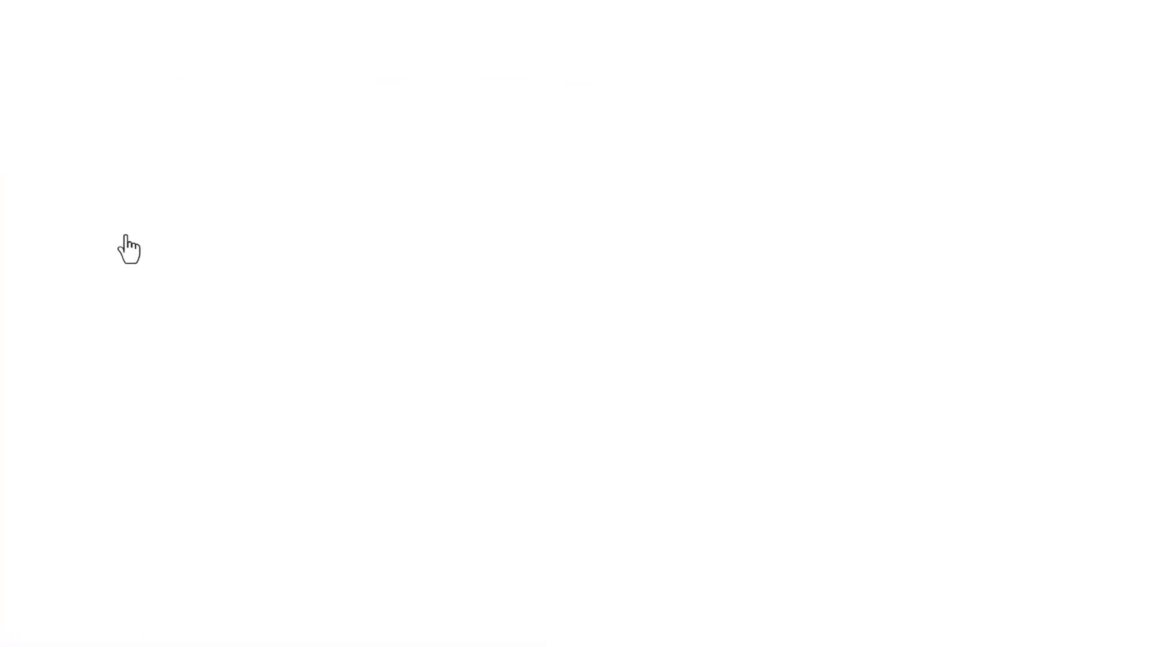
pyautogui.click(203, 242)
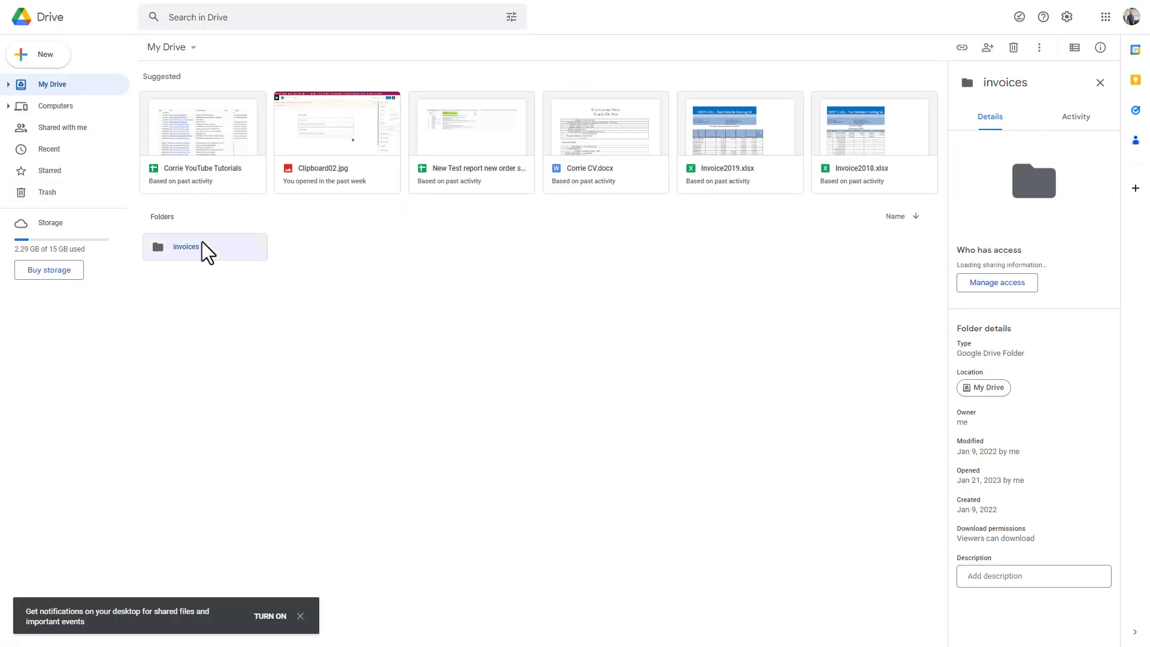
pyautogui.doubleClick(203, 242)
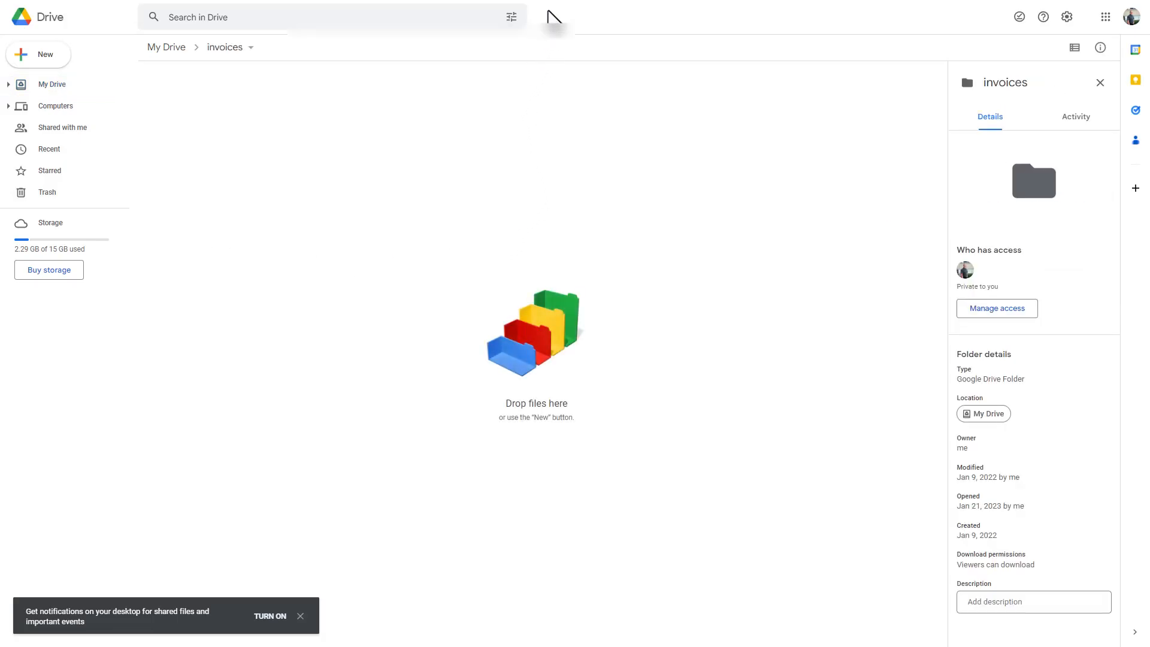
# - Copy the invoices folder id from the end of the web address
pyautogui.click(574, 34)
pyautogui.moveTo(430, 33); pyautogui.dragTo(238, 28)
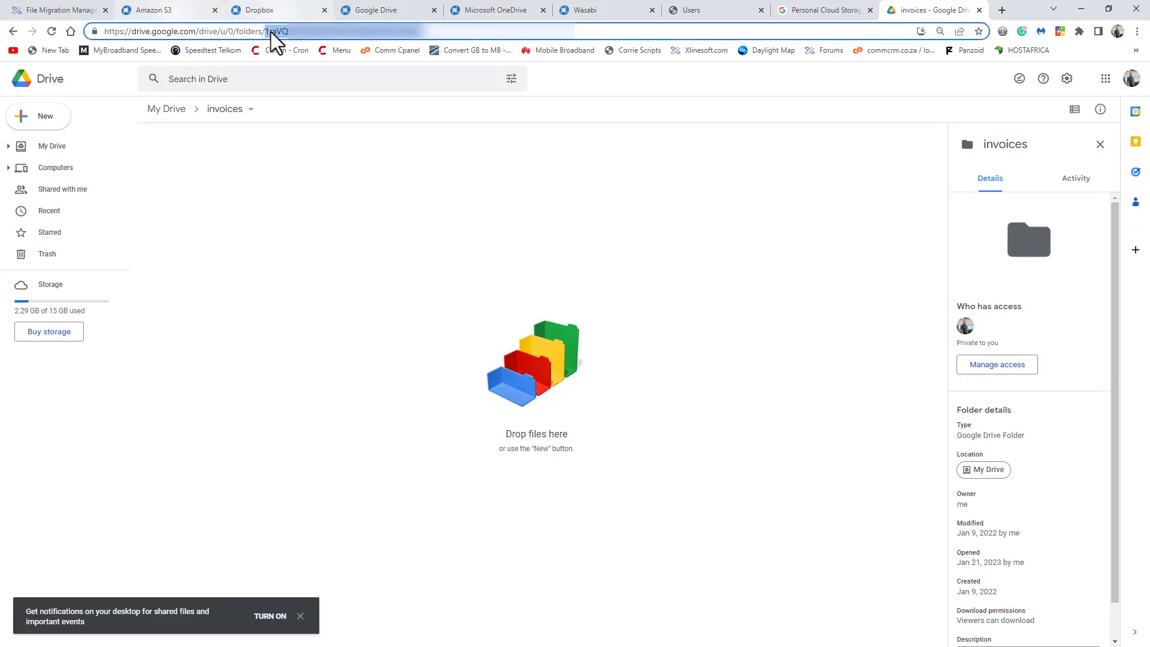
pyautogui.rightClick(306, 36)
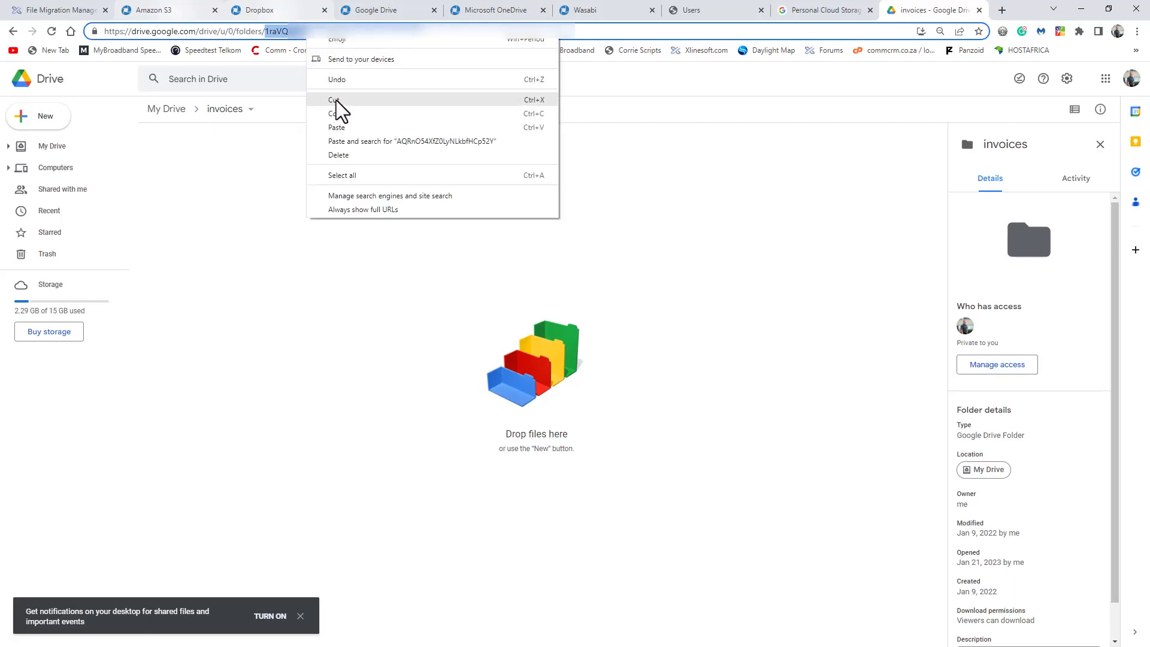
pyautogui.click(336, 116)
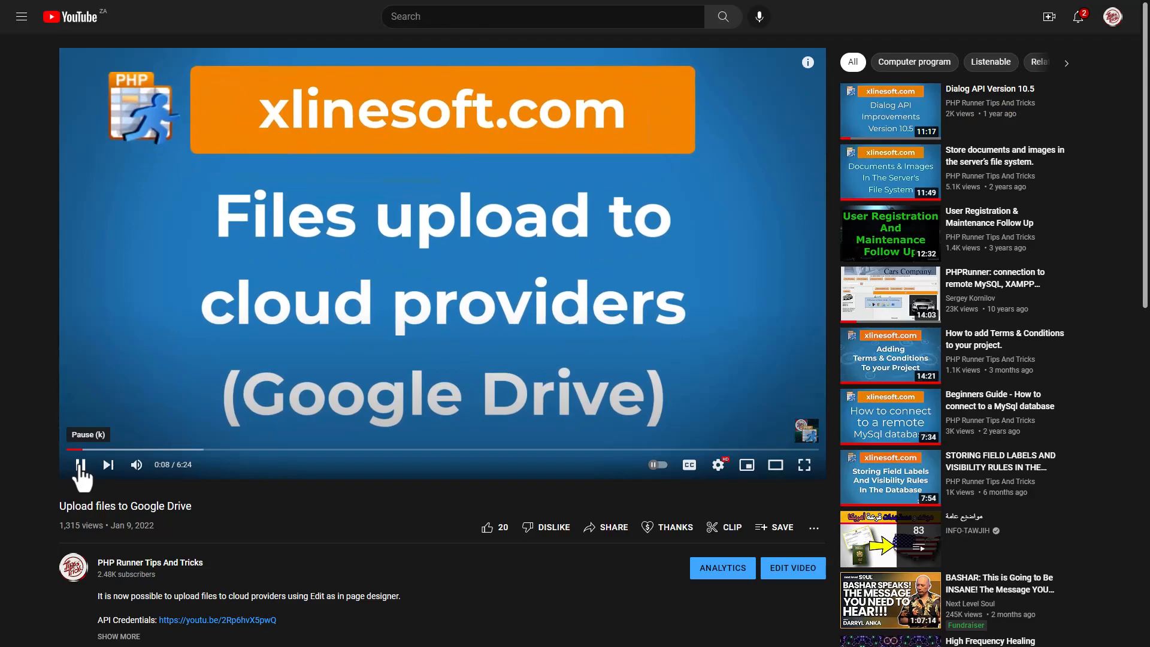
# - Pause the Upload files to Google Drive tutorial video at 0:08
pyautogui.click(81, 465)
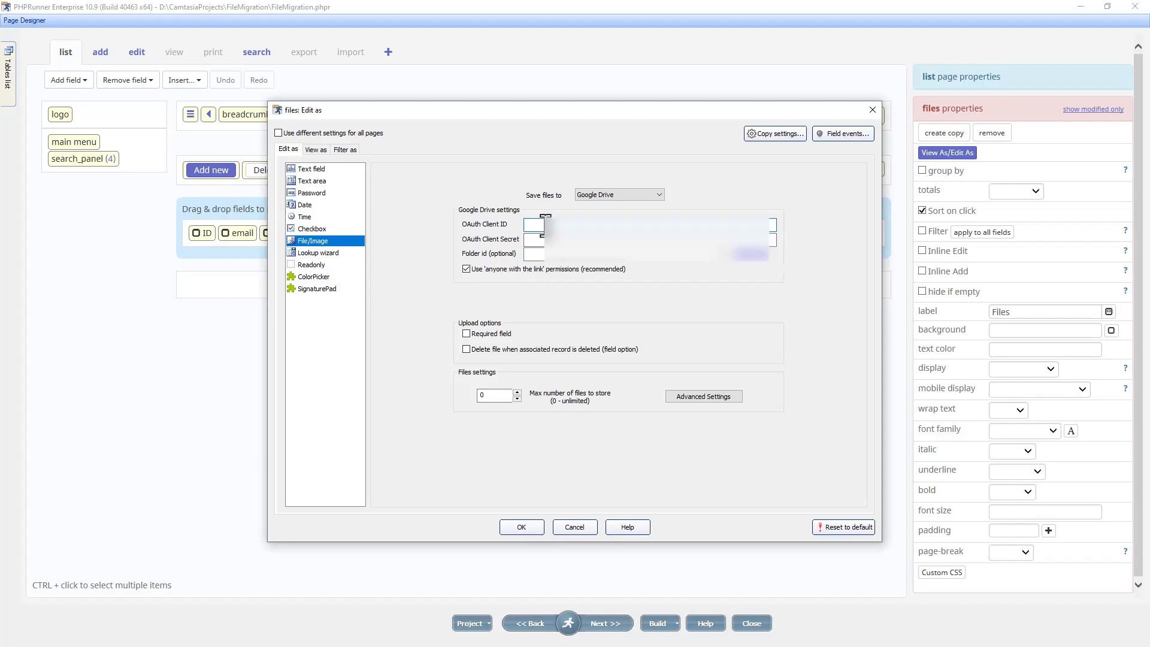
# - Paste the invoices folder id as the Google Drive Folder id, confirm, and go to Output
pyautogui.hotkey('ctrl', 'v')
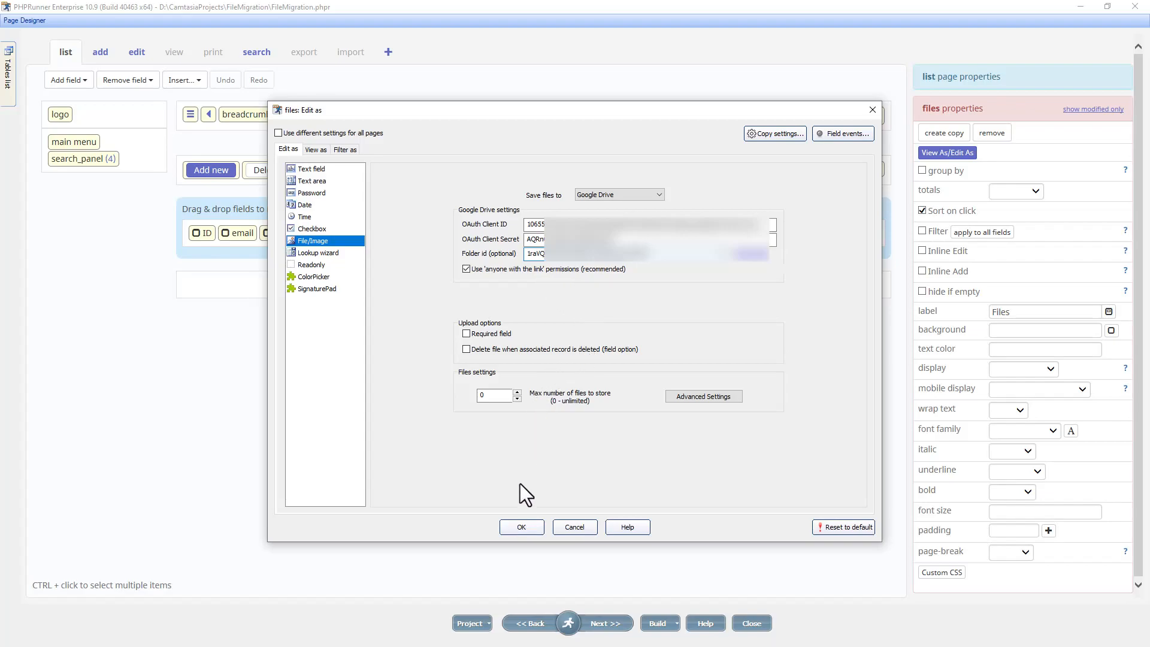
pyautogui.click(521, 527)
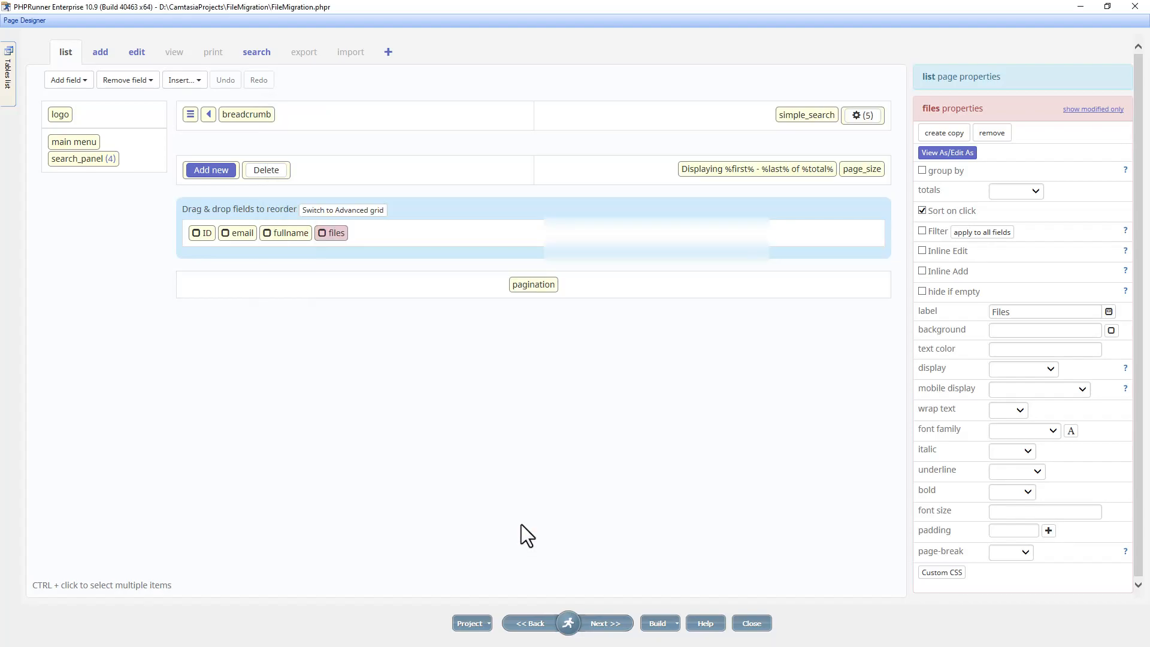
pyautogui.click(508, 550)
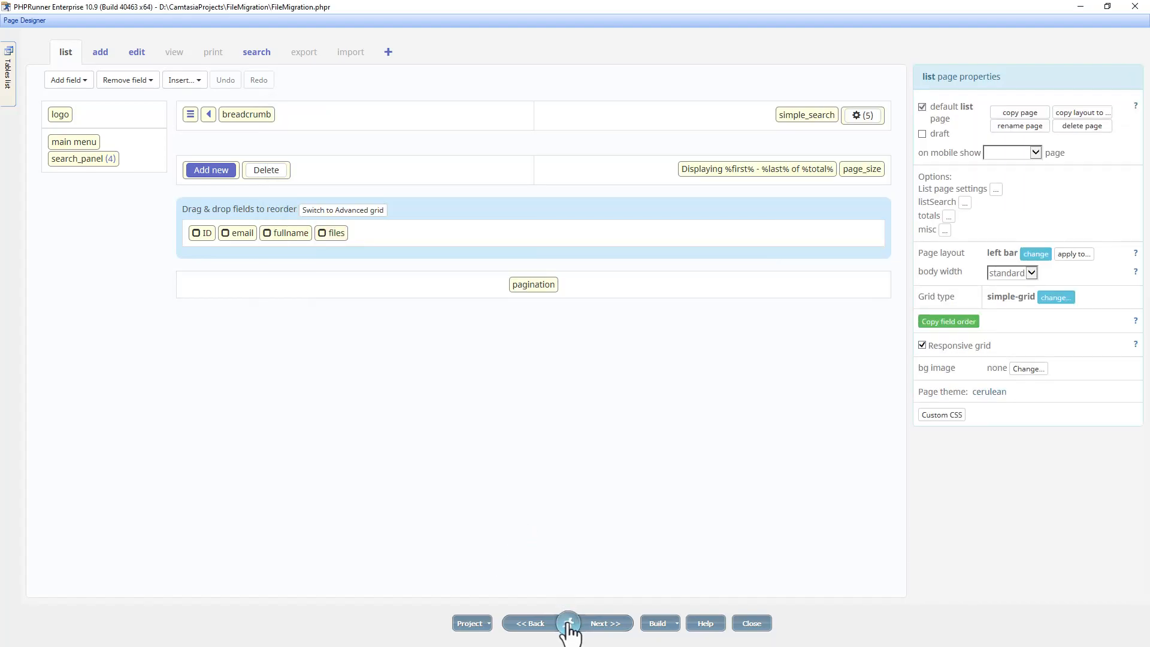
pyautogui.moveTo(567, 622)
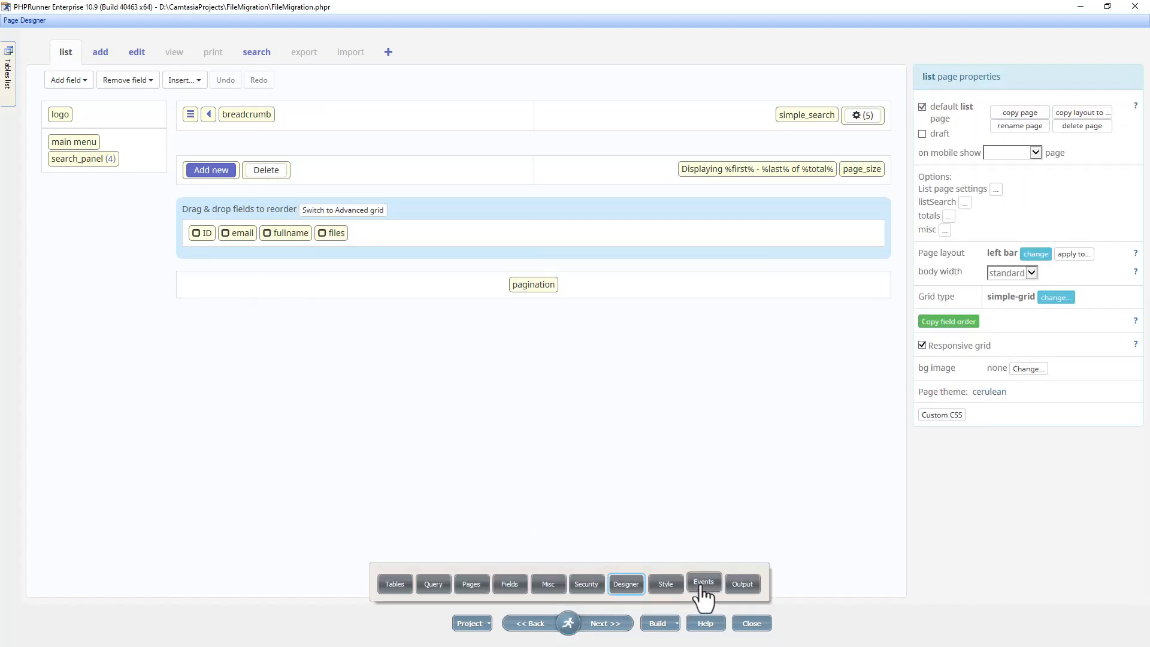
pyautogui.click(741, 585)
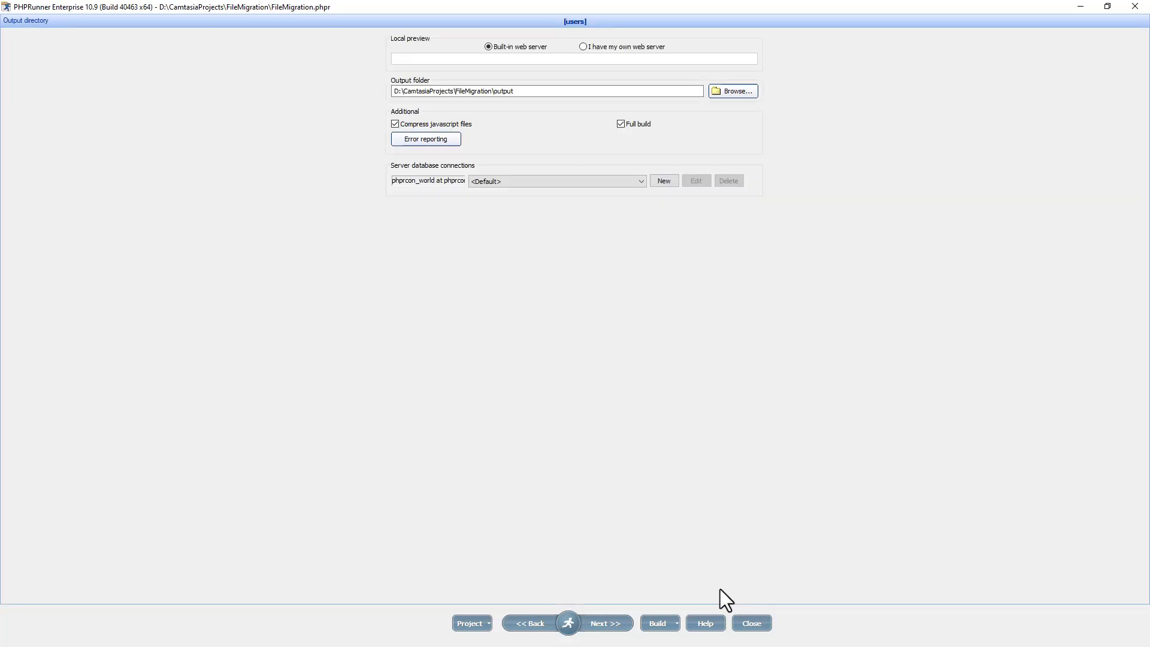
# - Build the project from the Output directory page
pyautogui.click(605, 624)
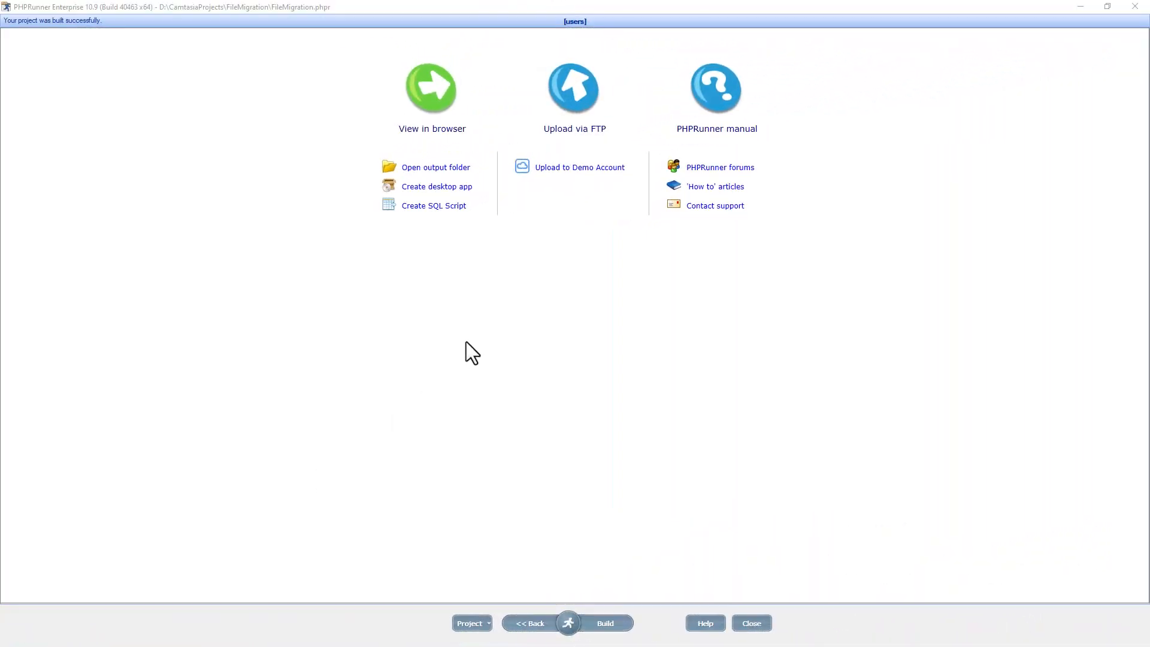
# - Open the empty FileMigration source folder in File Explorer
pyautogui.click(439, 171)
pyautogui.moveTo(825, 175); pyautogui.dragTo(245, 158)
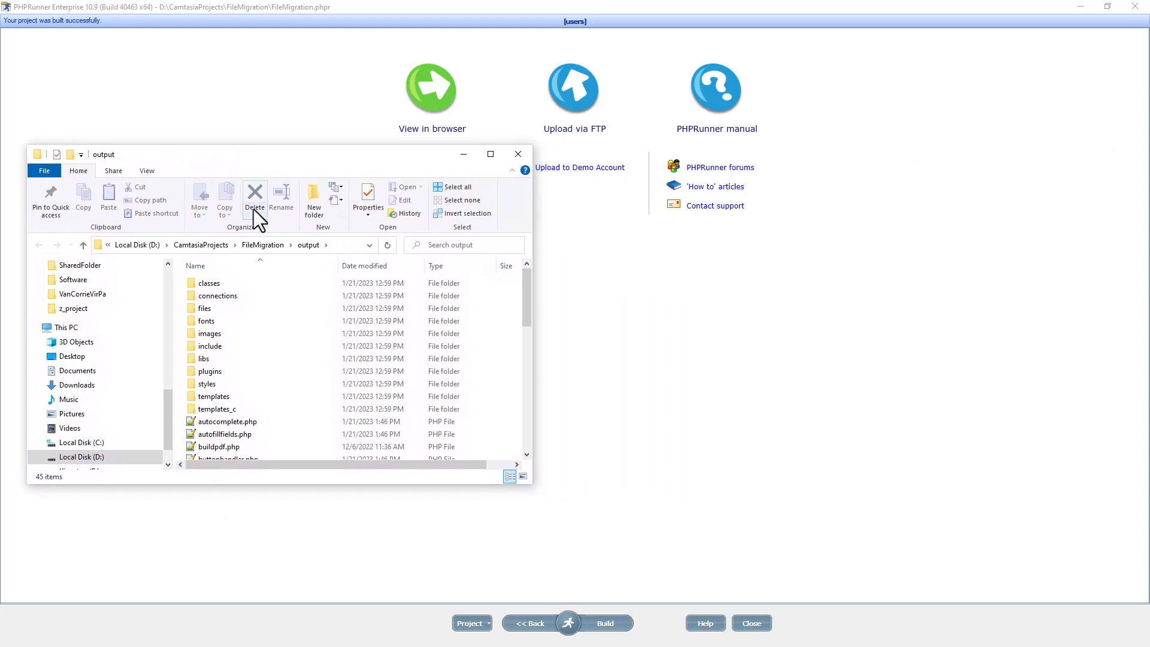
pyautogui.click(265, 245)
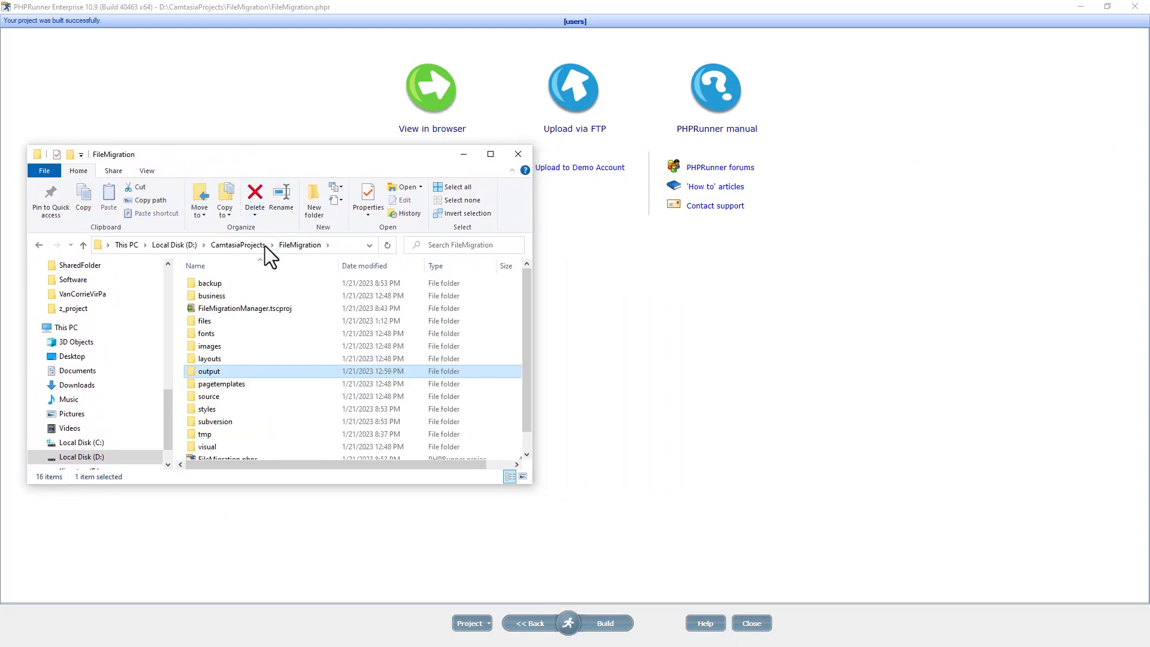
pyautogui.doubleClick(210, 396)
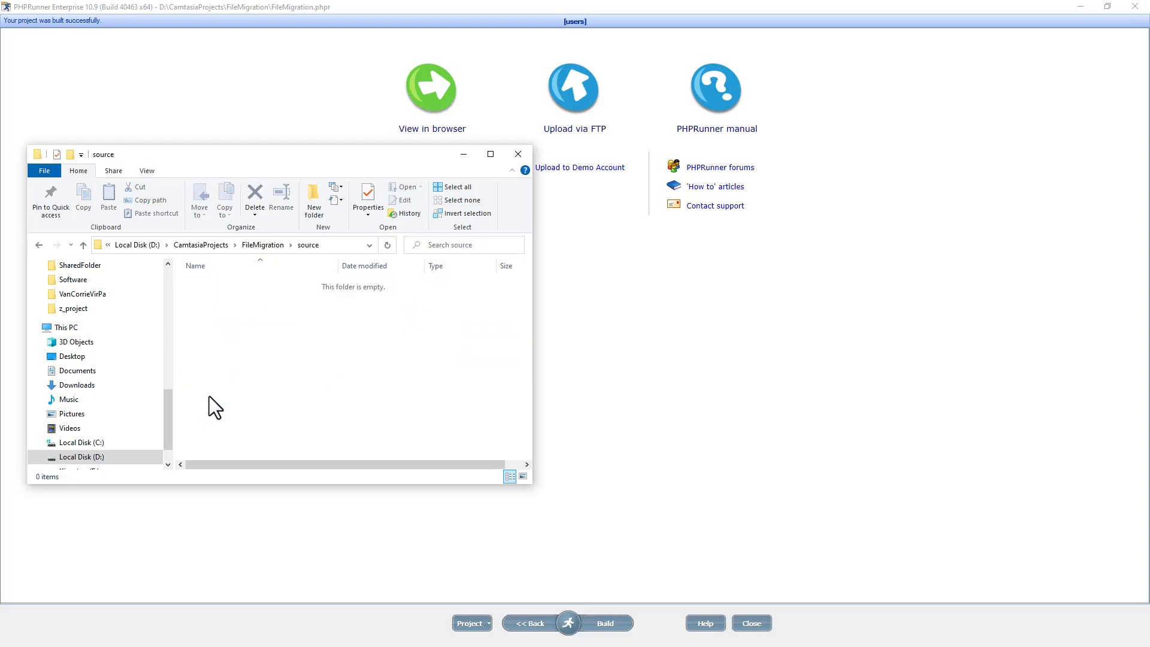
# - Copy the filemanager and templates folders into the source folder
pyautogui.hotkey('alt', 'Tab')
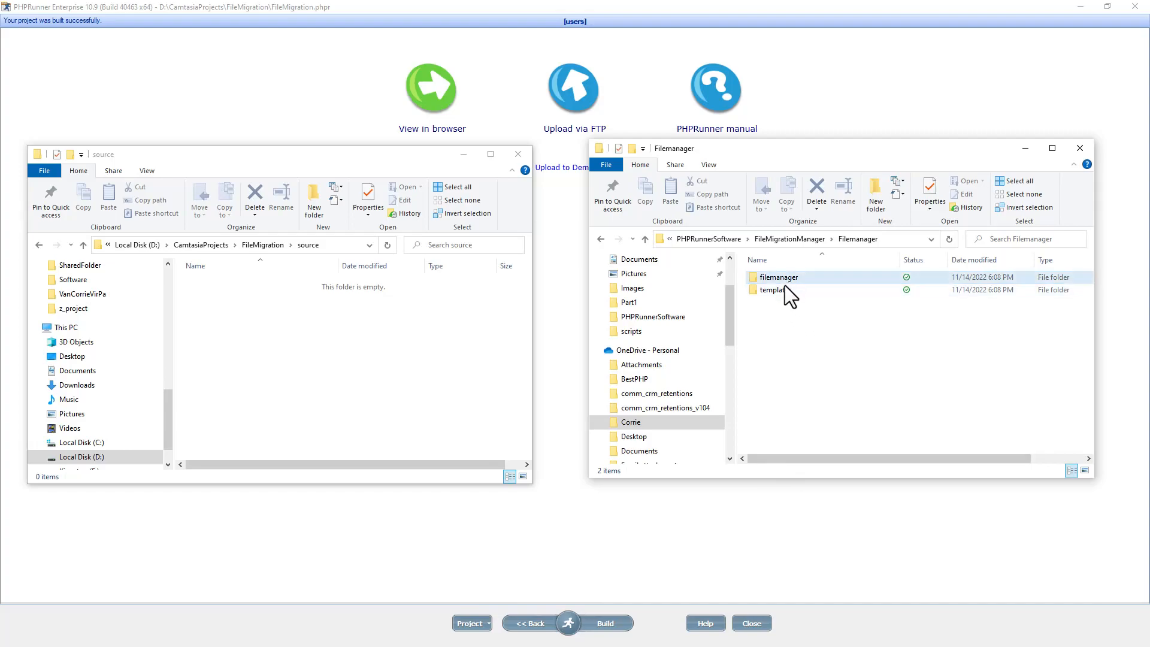
pyautogui.moveTo(778, 325); pyautogui.dragTo(773, 279)
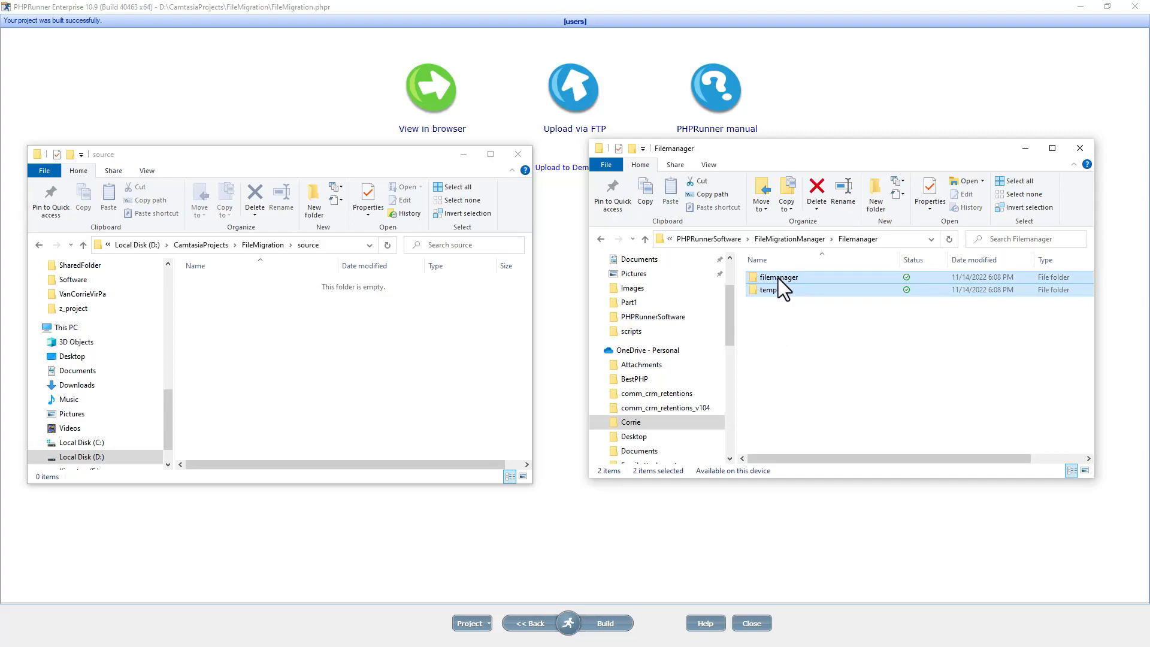
pyautogui.moveTo(655, 321); pyautogui.dragTo(235, 369)
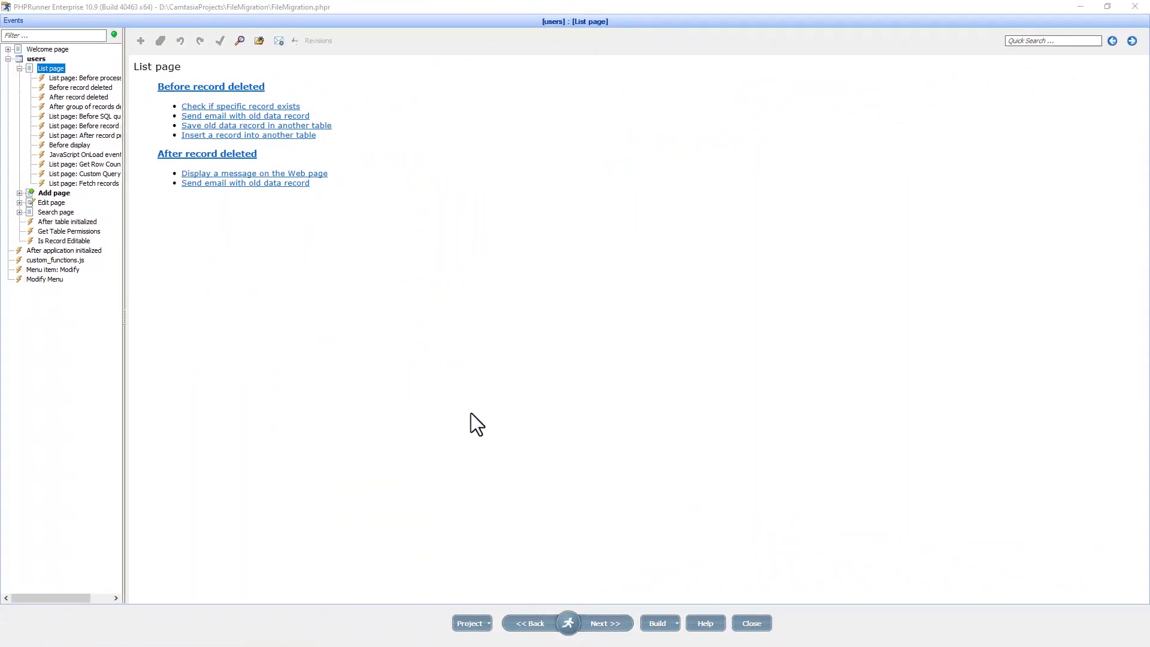
# - Step past events and output settings to rebuild the project
pyautogui.click(619, 624)
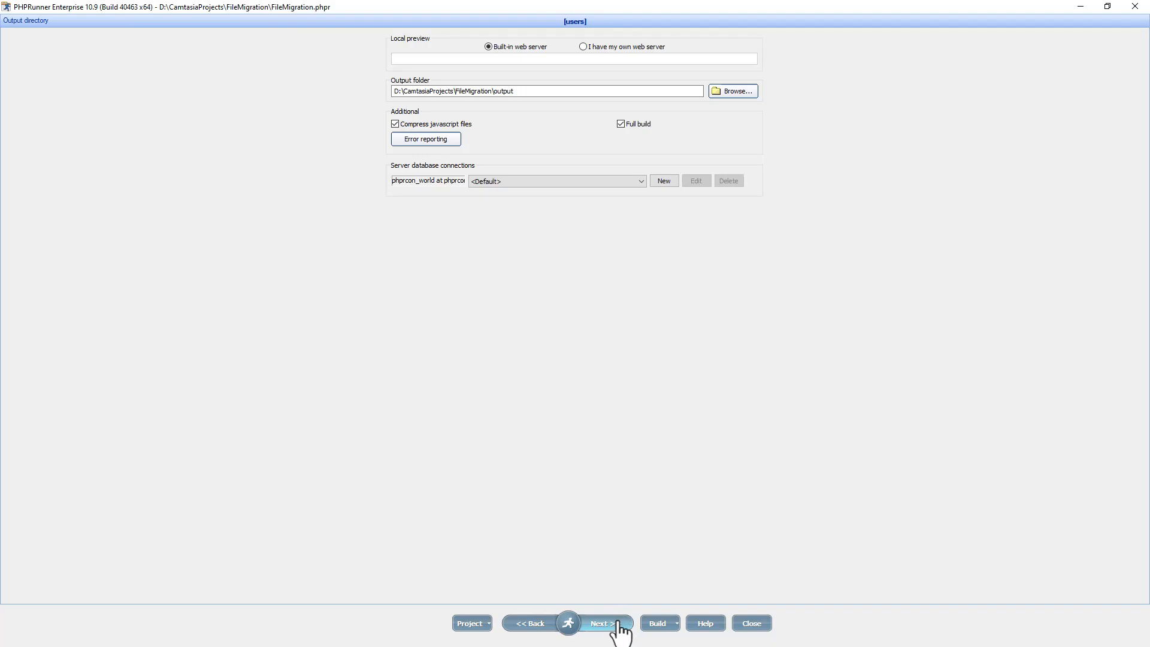
pyautogui.click(618, 624)
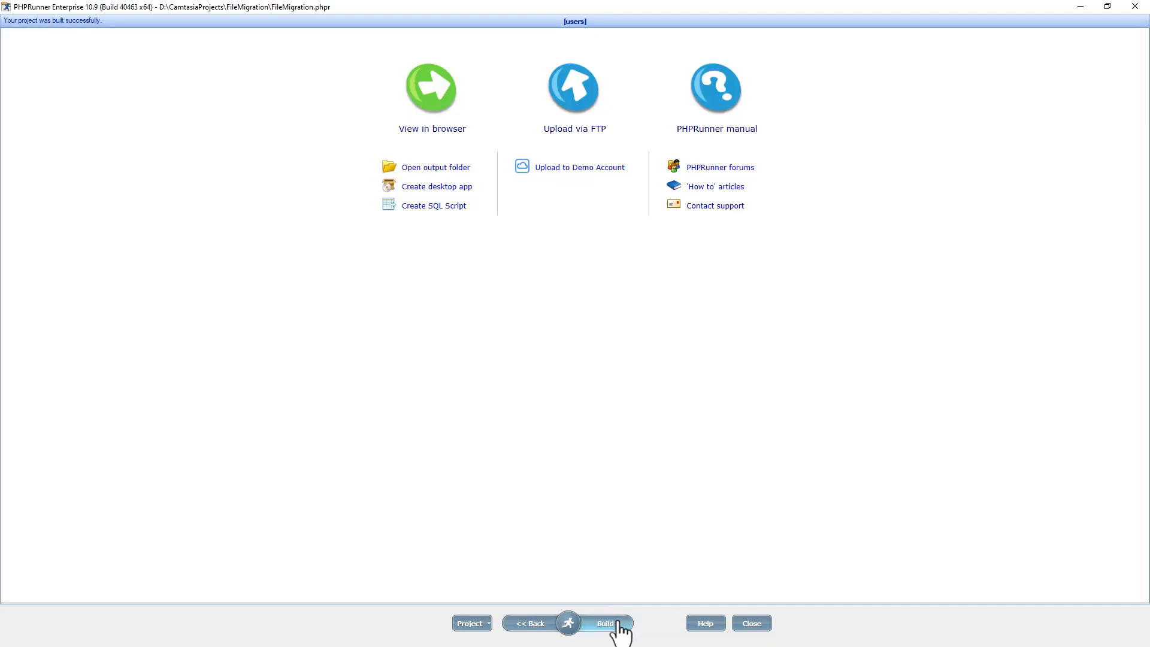
pyautogui.click(618, 624)
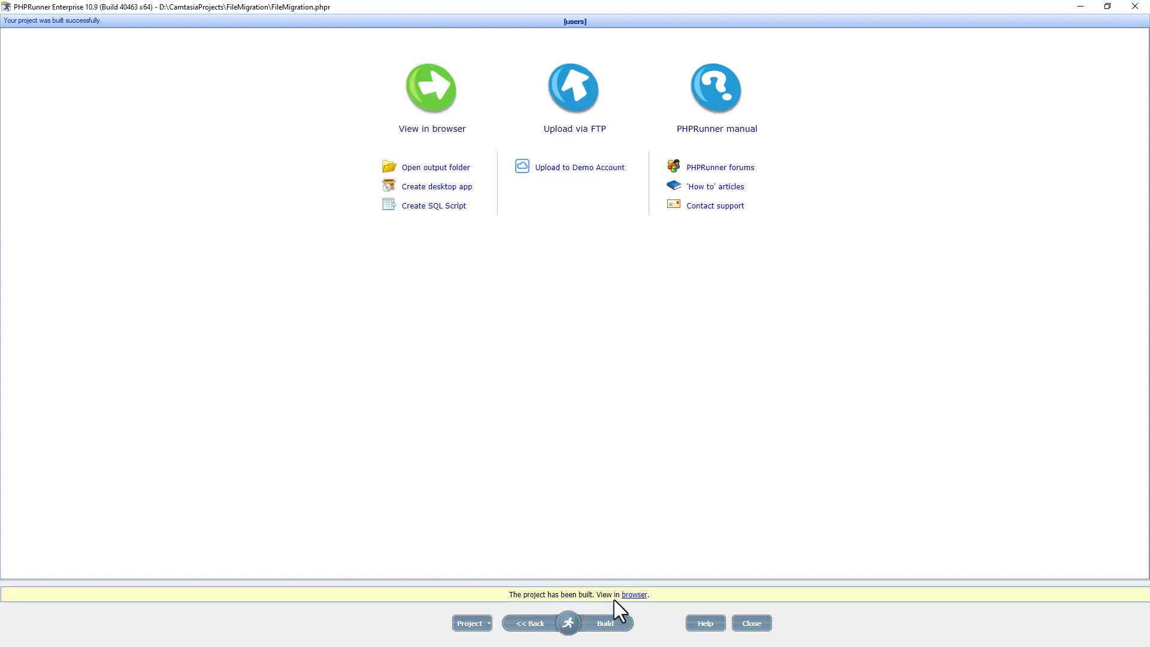
# - Open the output's filemanager folder, then launch Upload via FTP
pyautogui.click(443, 168)
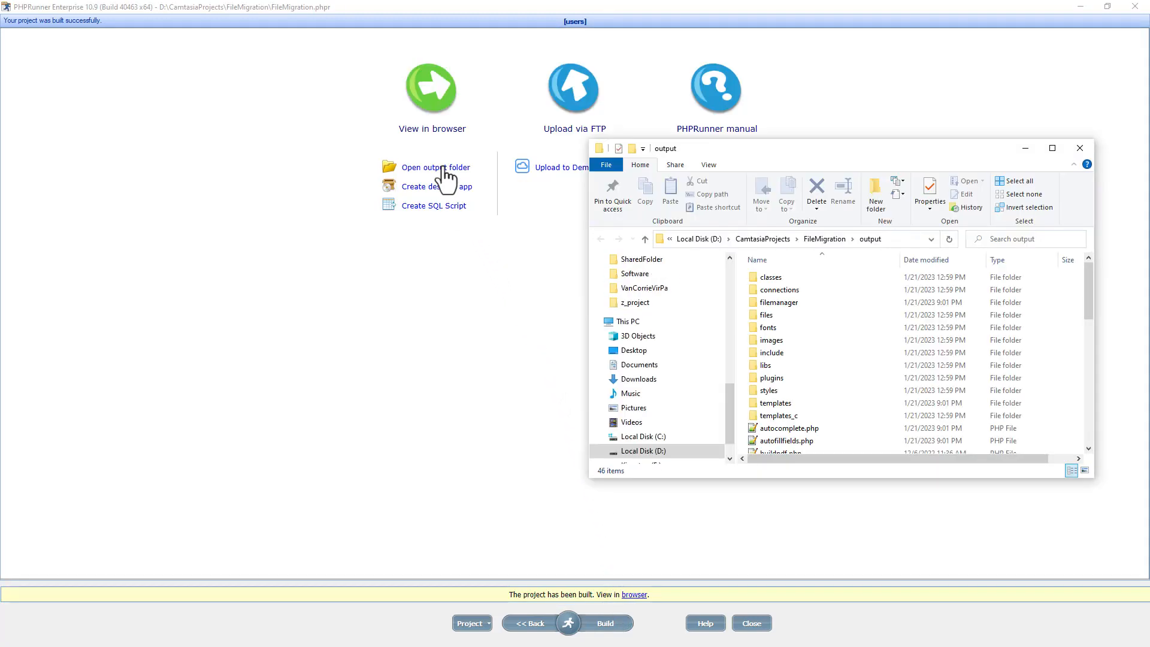
pyautogui.moveTo(766, 151); pyautogui.dragTo(411, 127)
pyautogui.doubleClick(435, 279)
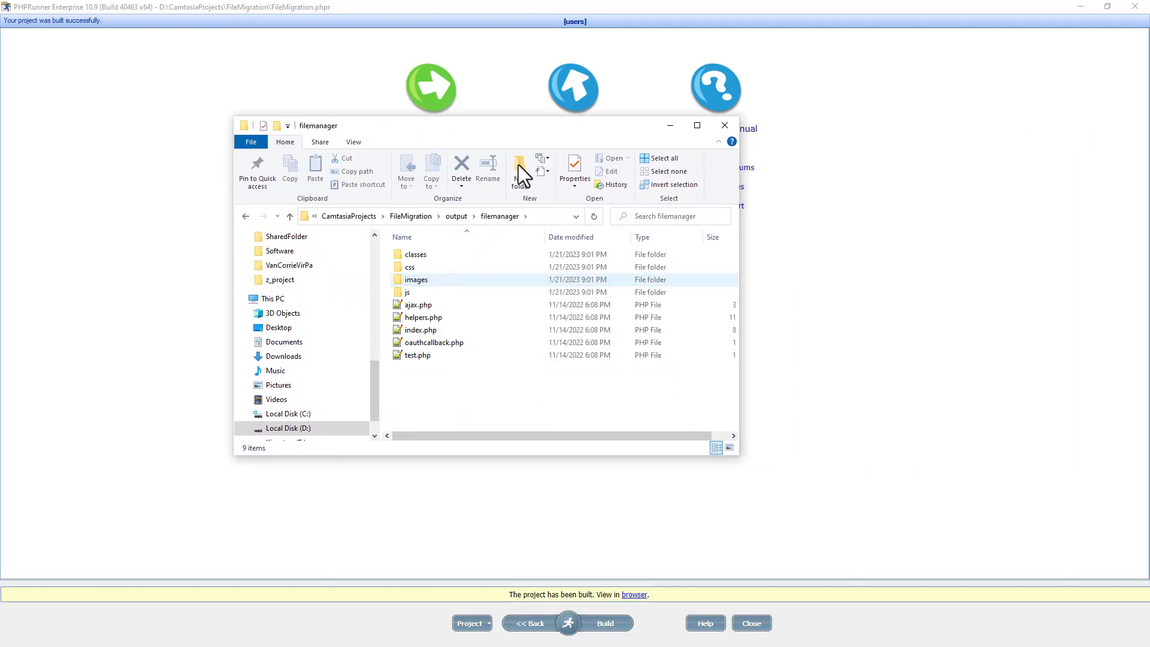
pyautogui.click(575, 99)
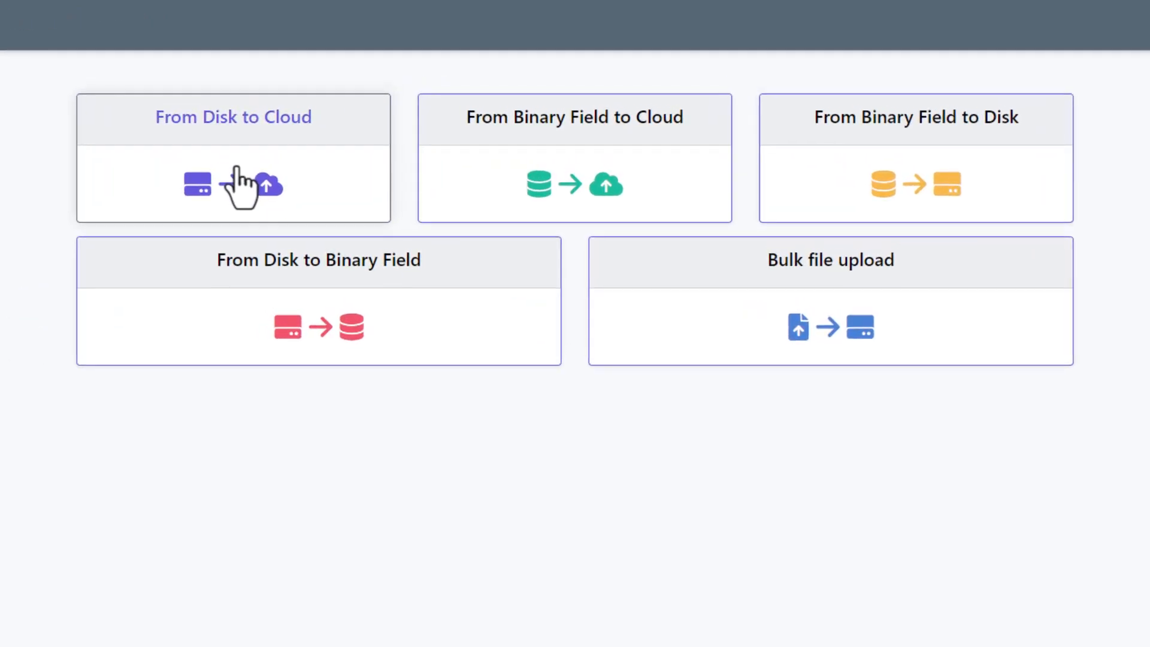
# - Set up a Disk to Cloud migration of users.files (5 files) to Google Drive
pyautogui.click(240, 188)
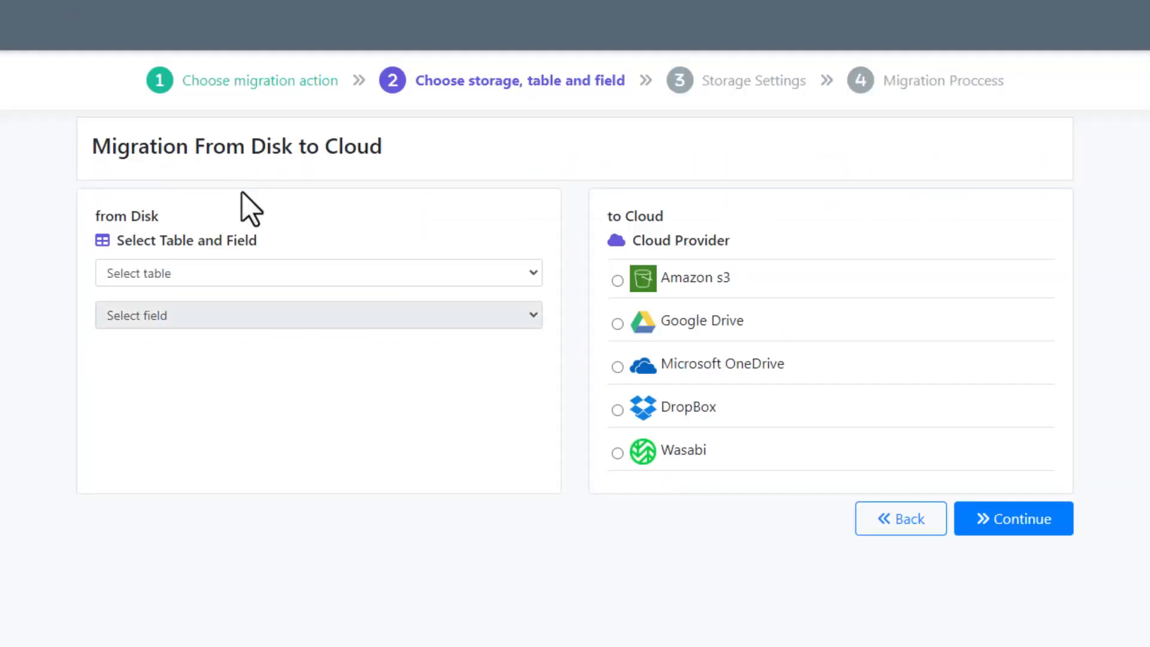
pyautogui.click(314, 273)
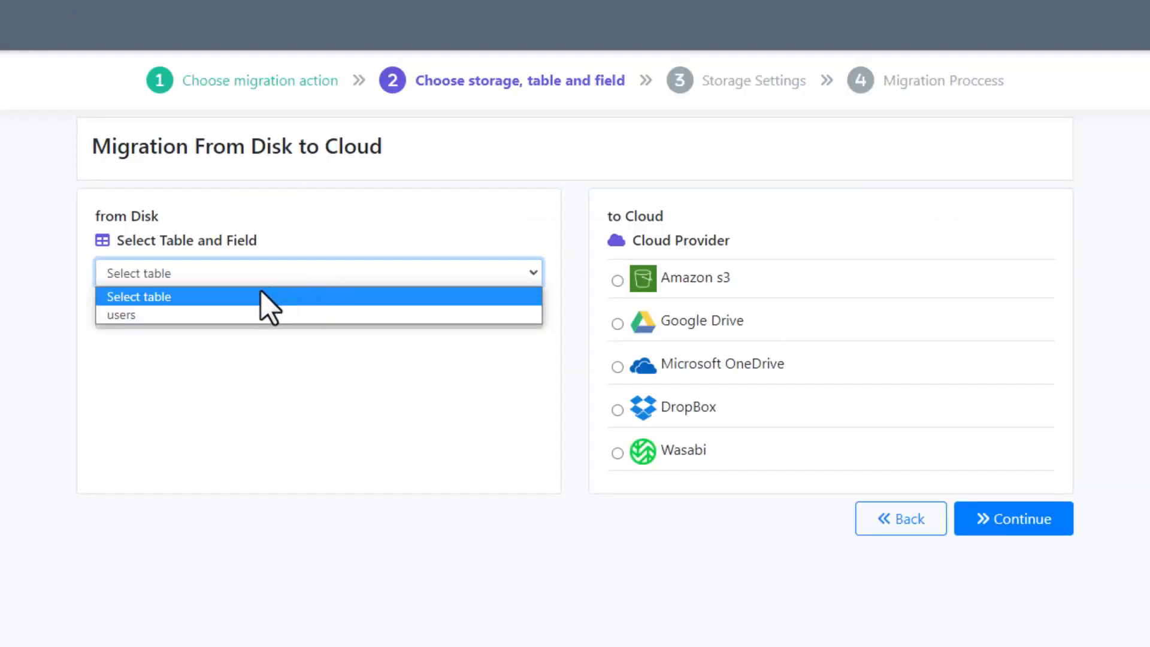
pyautogui.click(168, 315)
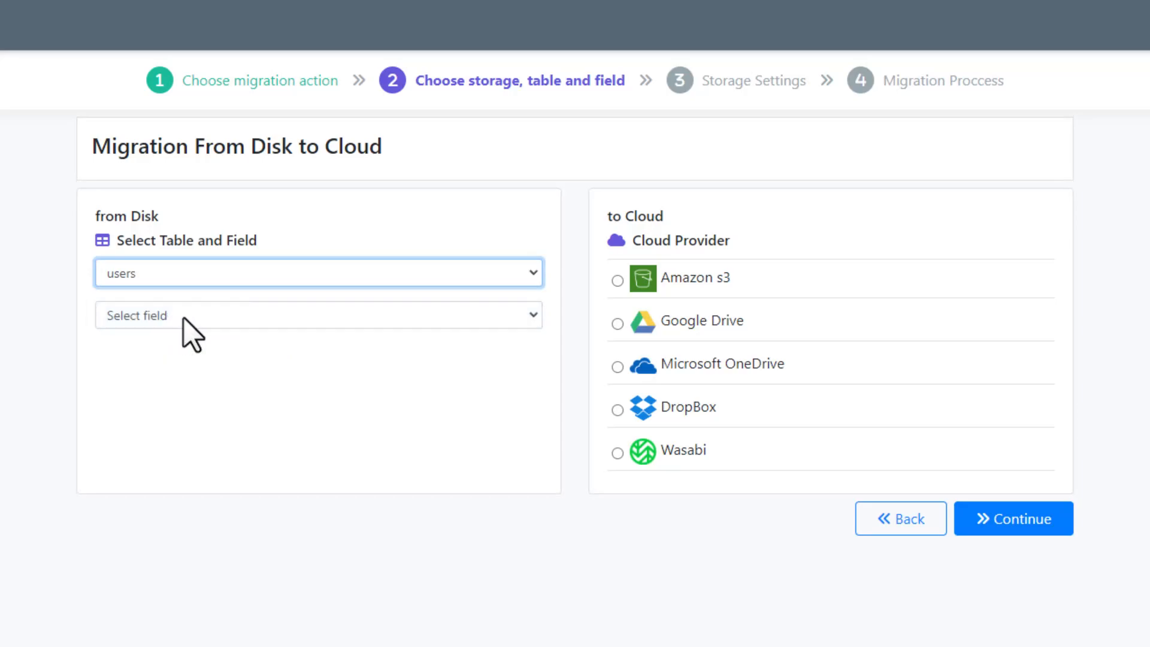
pyautogui.click(174, 315)
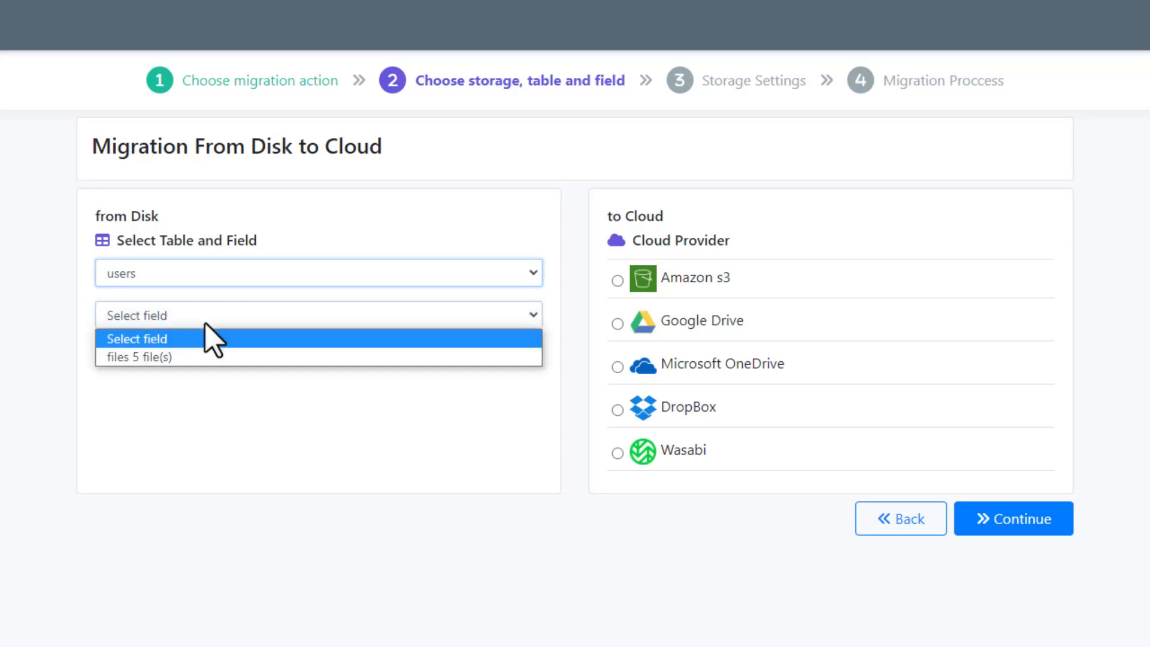
pyautogui.click(164, 357)
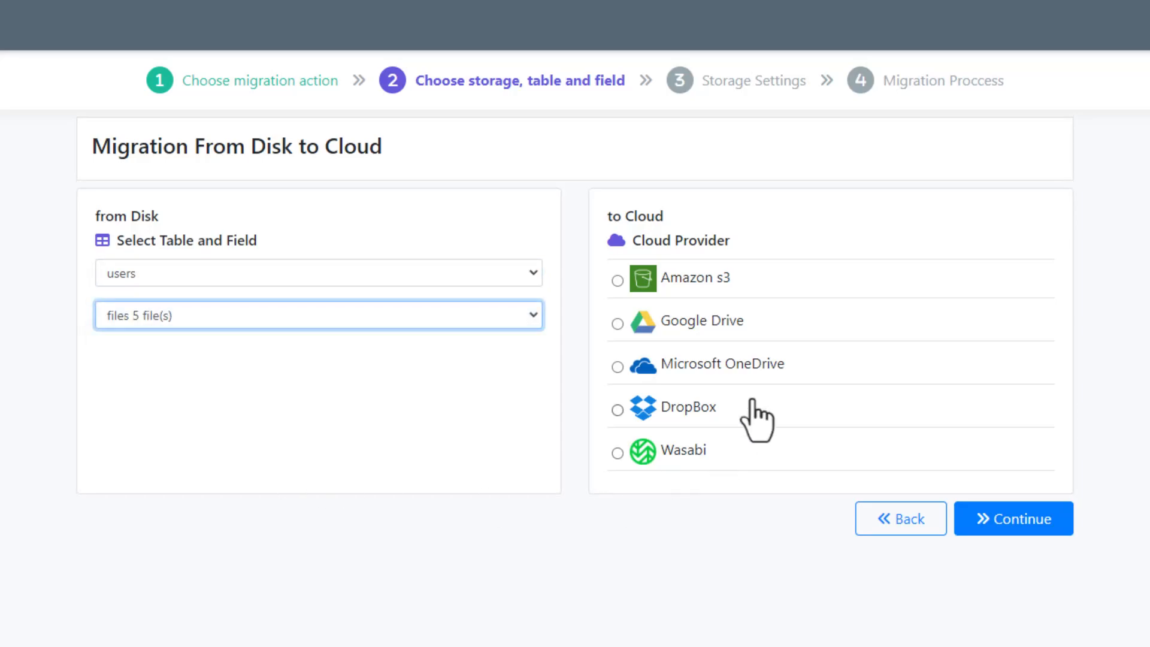
pyautogui.click(703, 321)
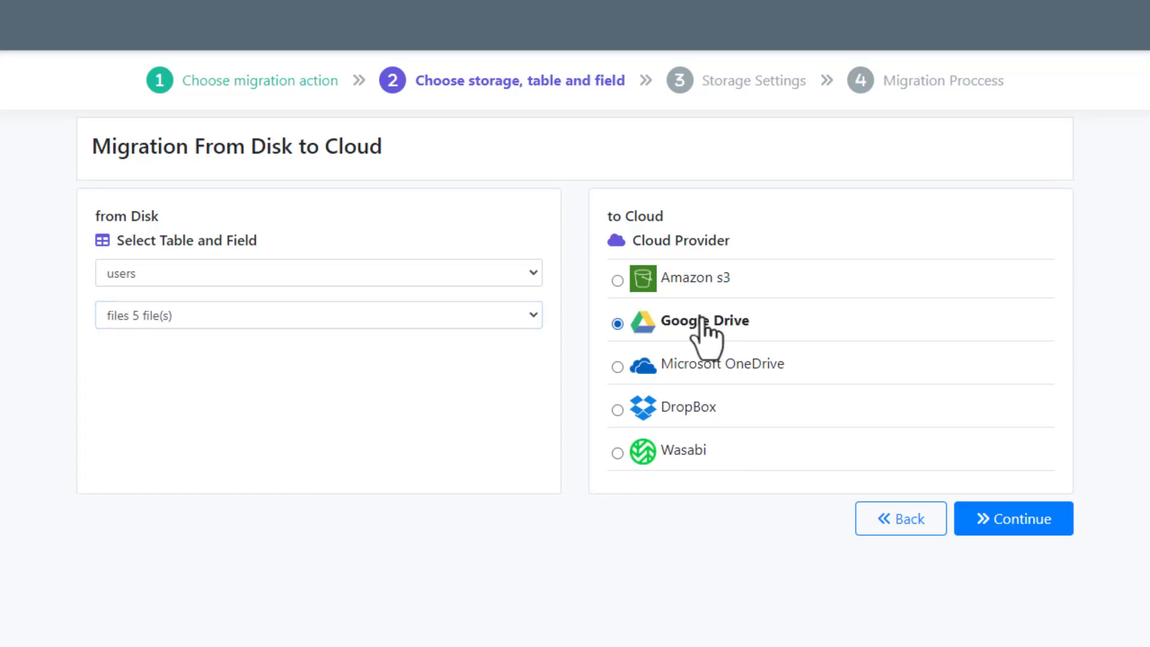
# - Paste the Google Drive folder id into Storage Settings and submit
pyautogui.click(1008, 518)
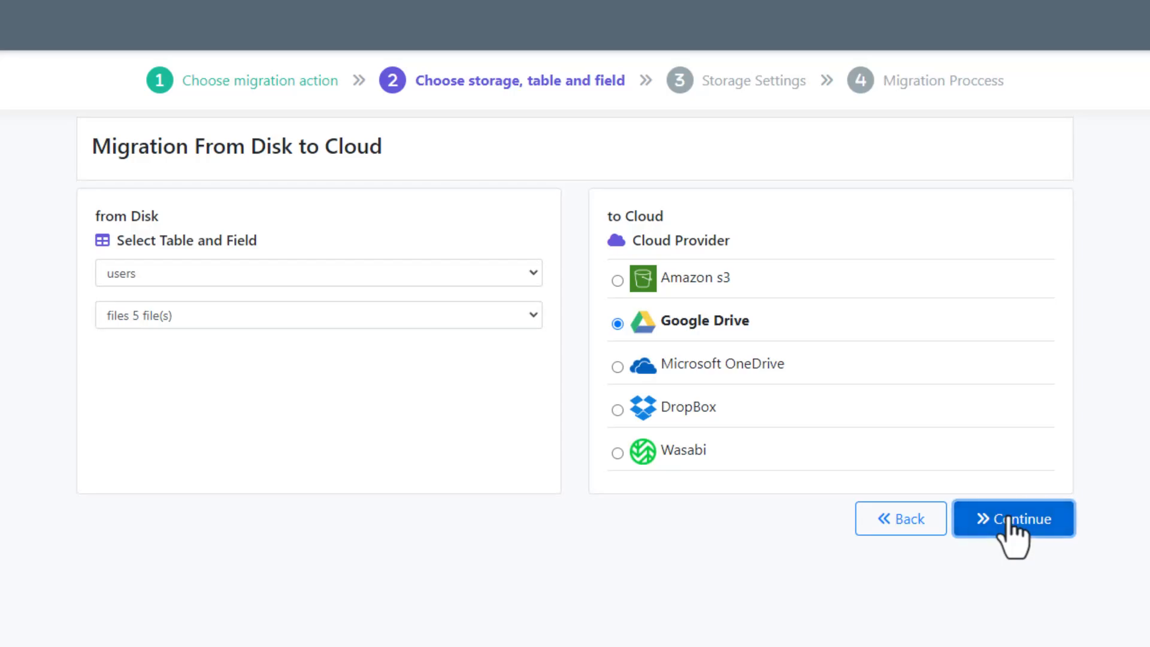
pyautogui.click(348, 496)
pyautogui.hotkey('ctrl', 'v')
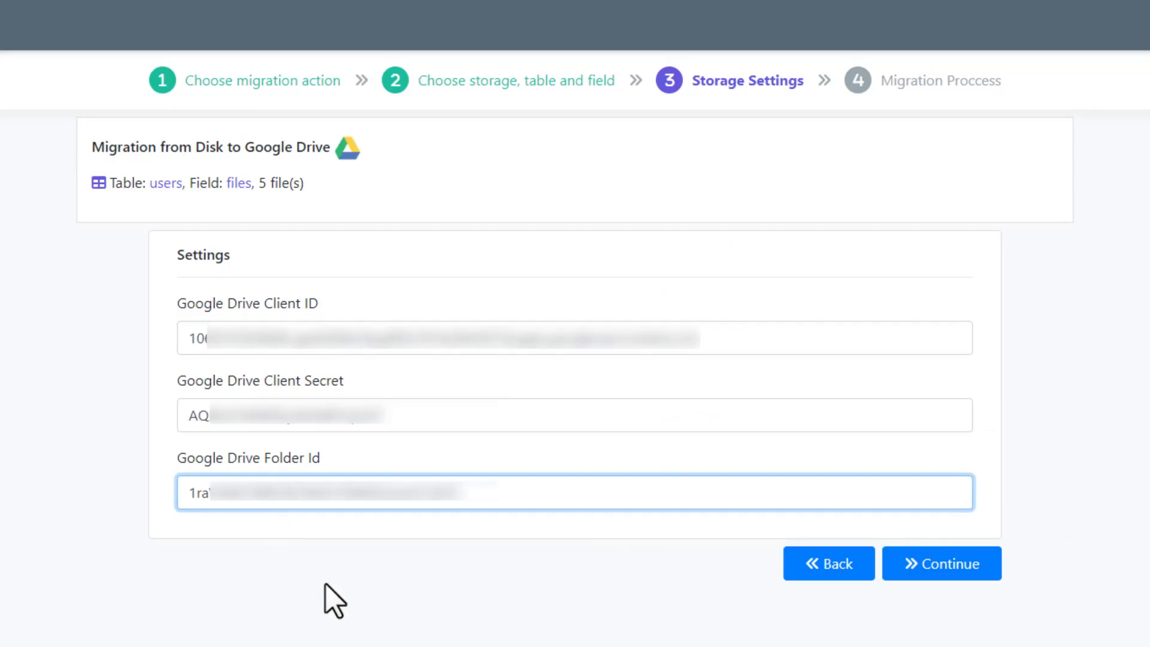
pyautogui.click(945, 573)
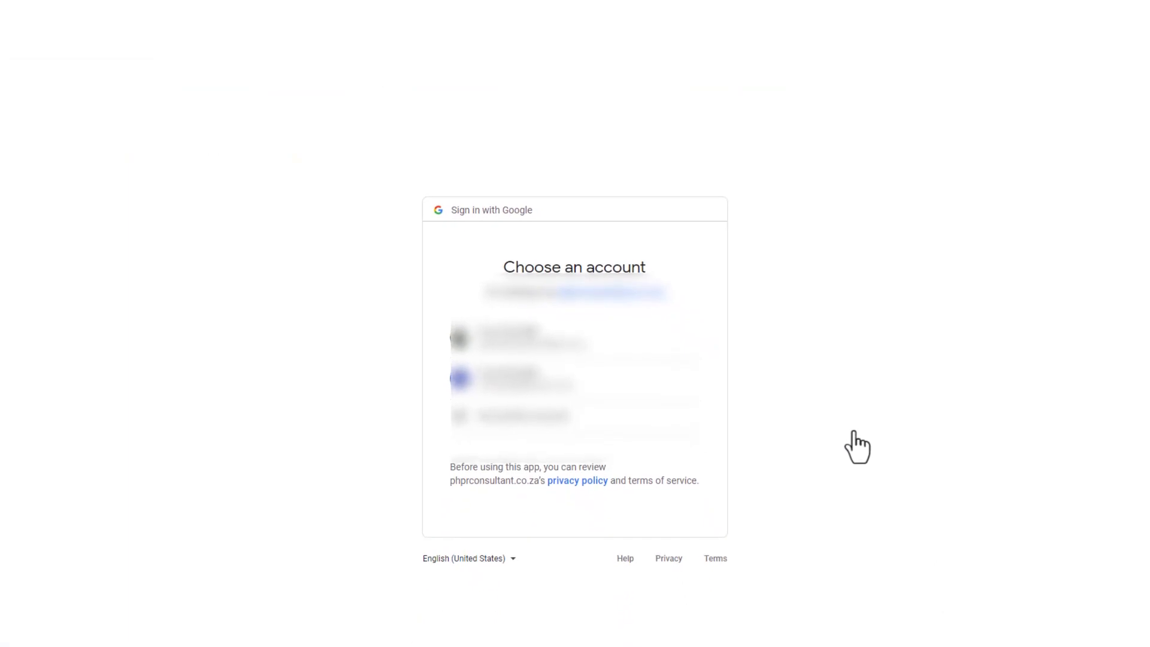
# - Sign in with the first Google account, start the migration, and check the invoices folder's PDFs
pyautogui.click(541, 305)
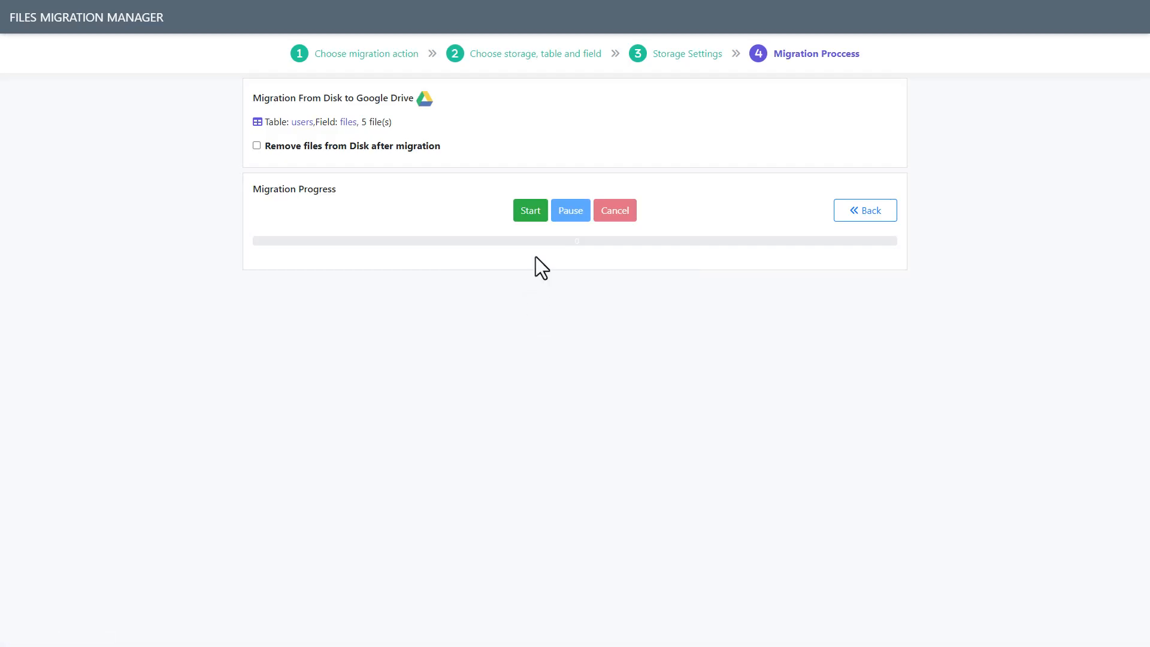
pyautogui.click(532, 215)
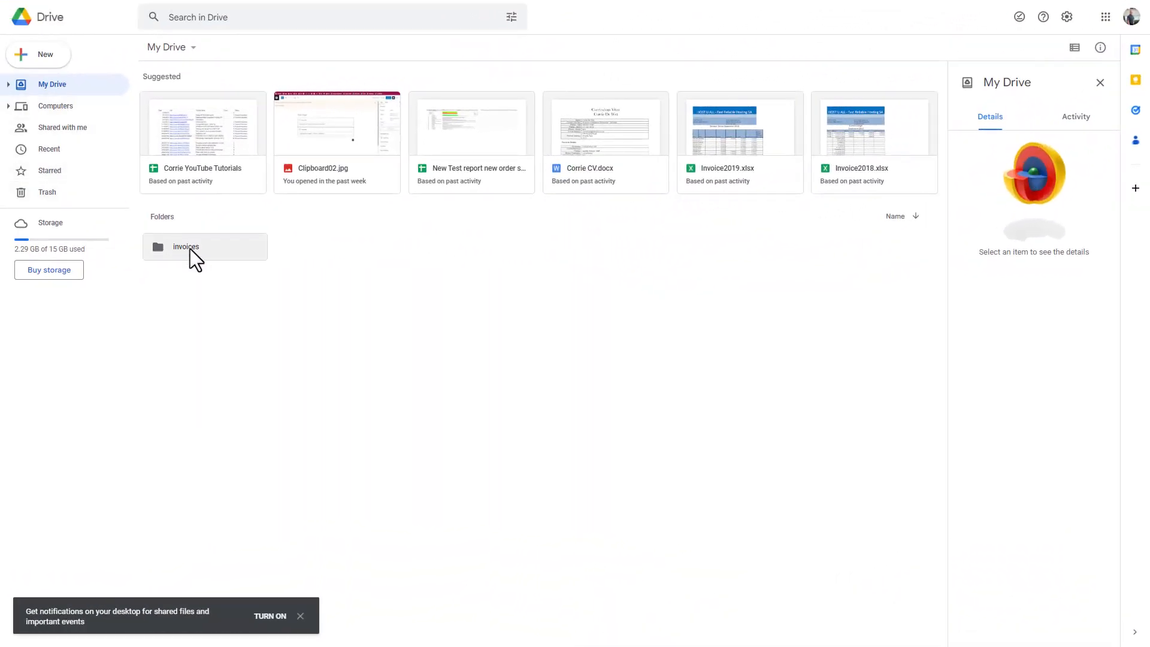
pyautogui.doubleClick(194, 253)
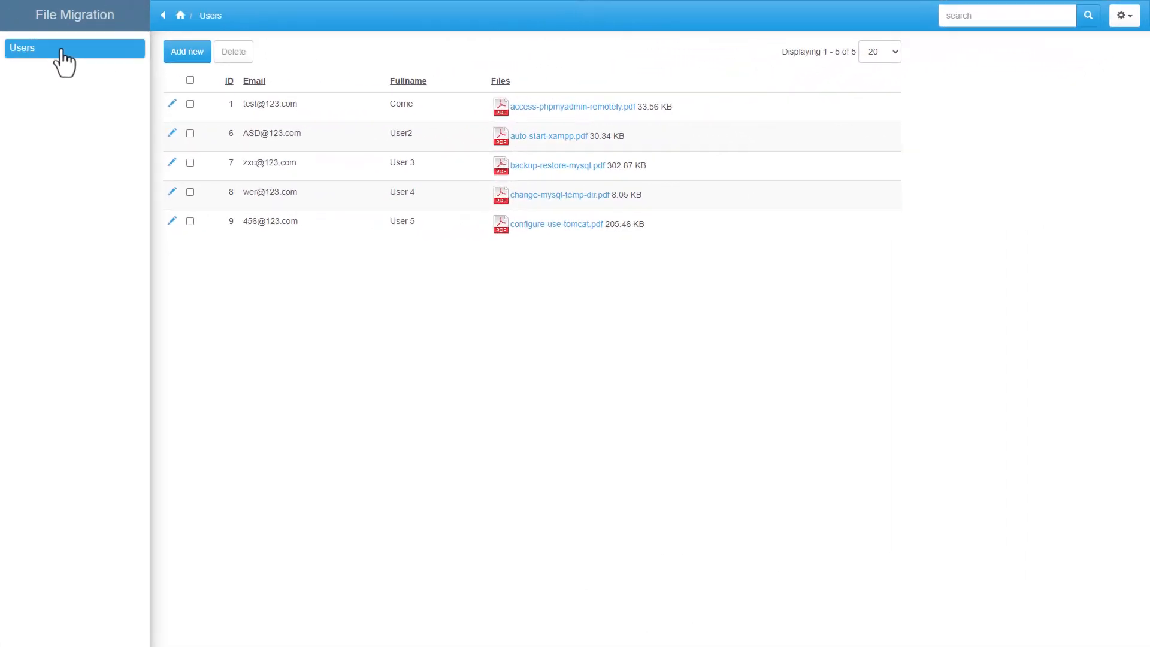
# - Add a new user record with an email, full name and manual.pdf attached to Files, then save it
pyautogui.click(193, 55)
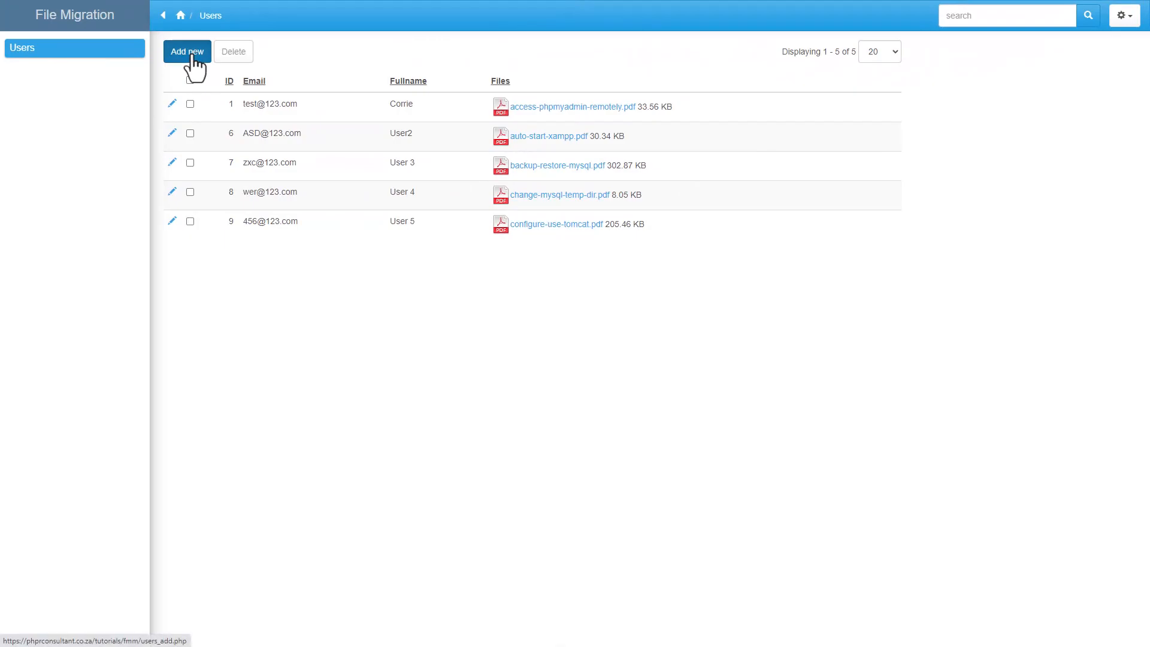
pyautogui.click(434, 123)
pyautogui.write('Some User')
pyautogui.moveTo(0, 527); pyautogui.dragTo(508, 229)
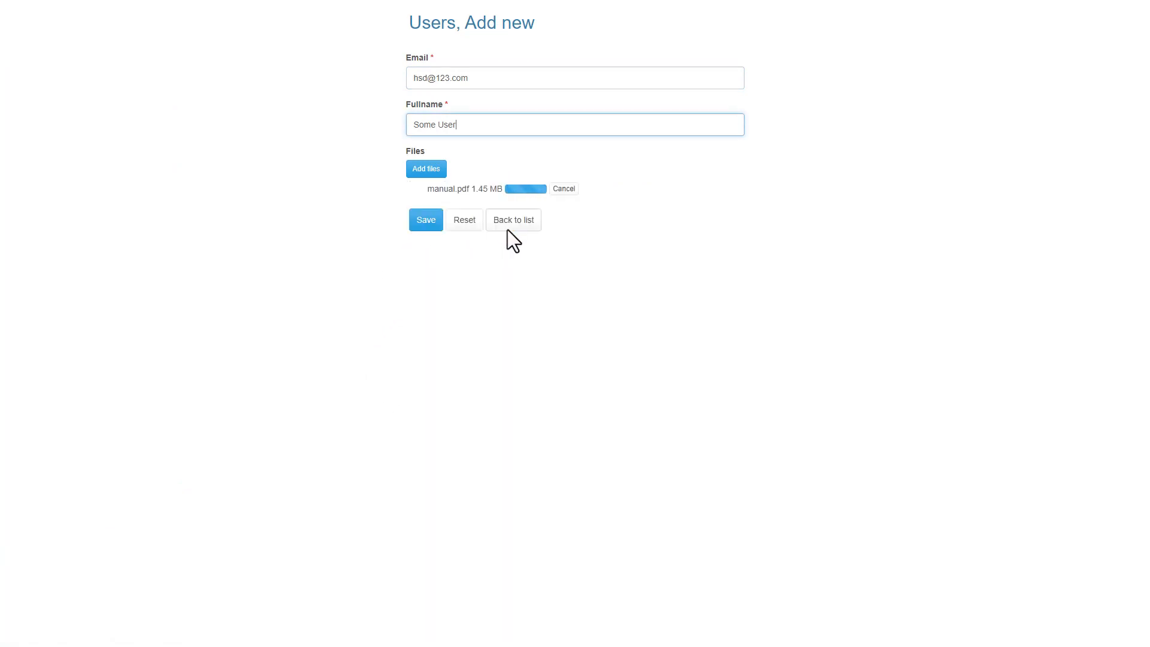
pyautogui.click(426, 220)
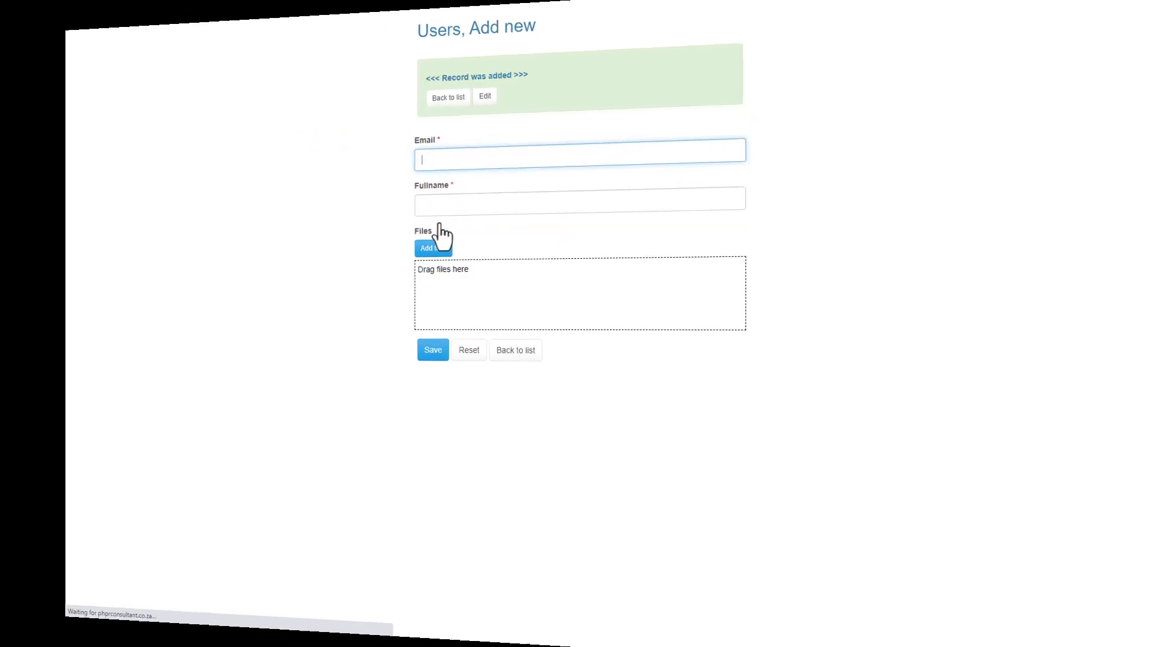